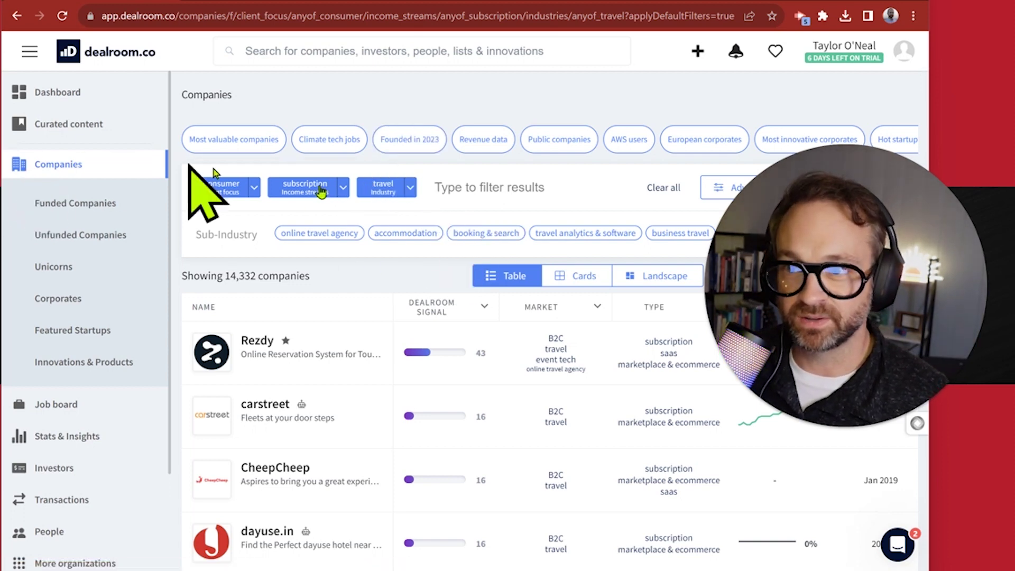
Step: Begin exporting the filtered company list via Save & export, choosing Just export without saving filters
left_click_drag(837, 193, 907, 254)
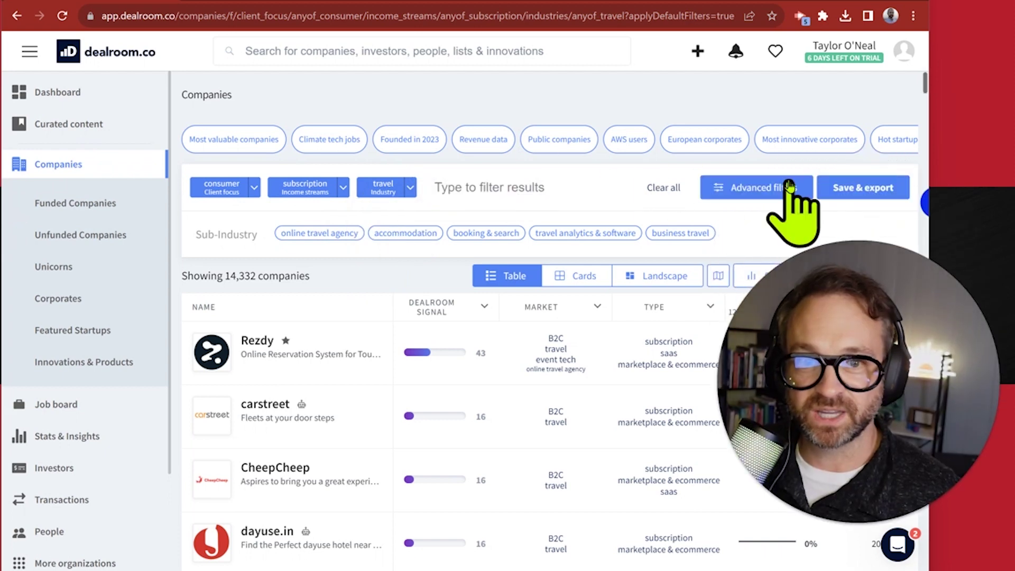
mouse_move(223, 200)
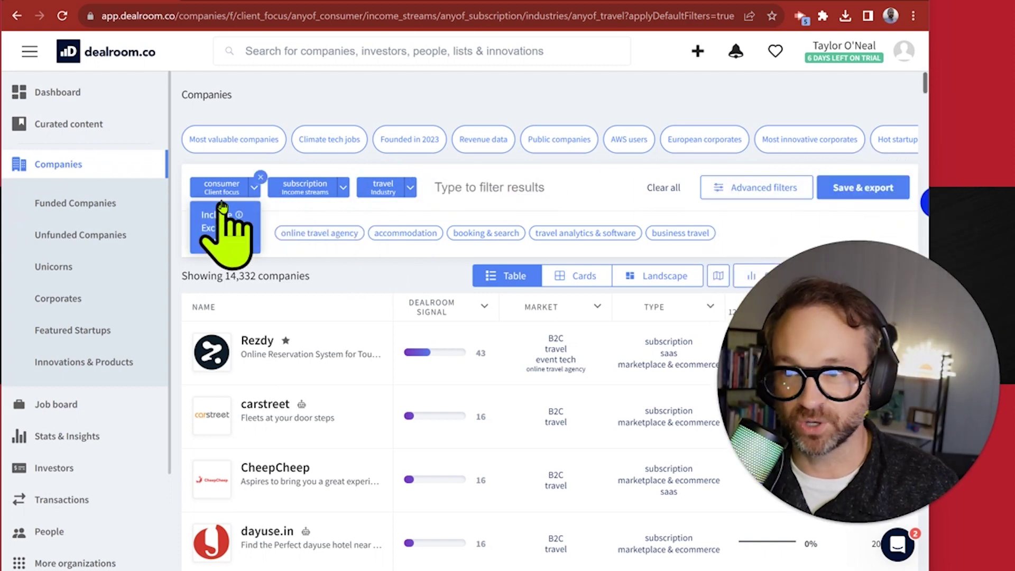
mouse_move(301, 201)
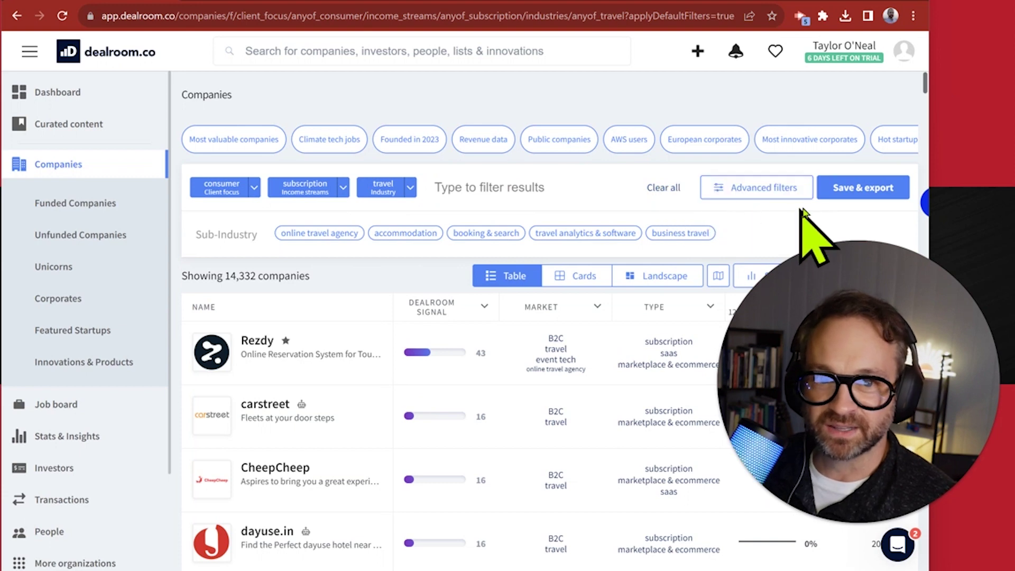
left_click(841, 191)
left_click(497, 242)
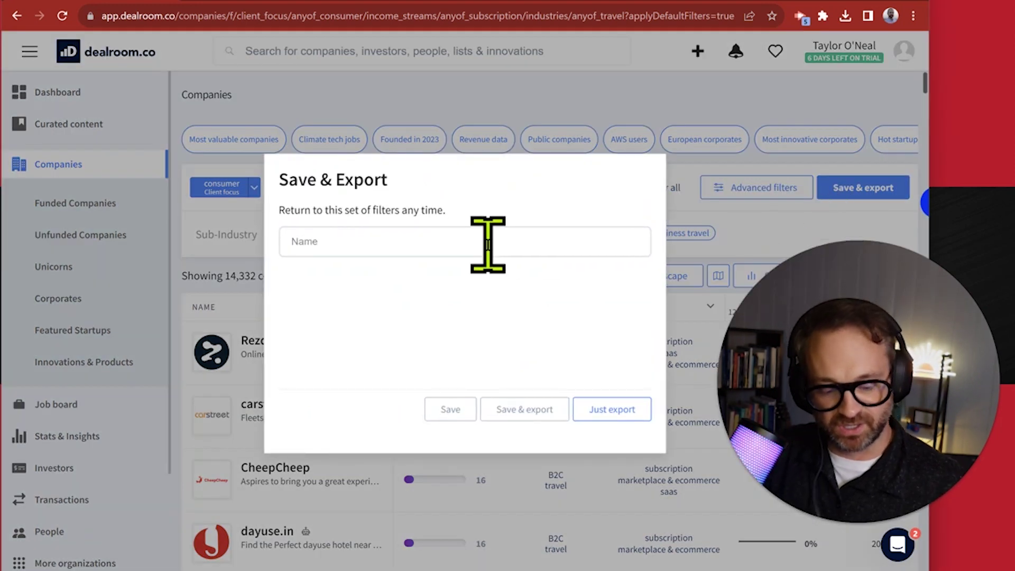
type("travel consumer")
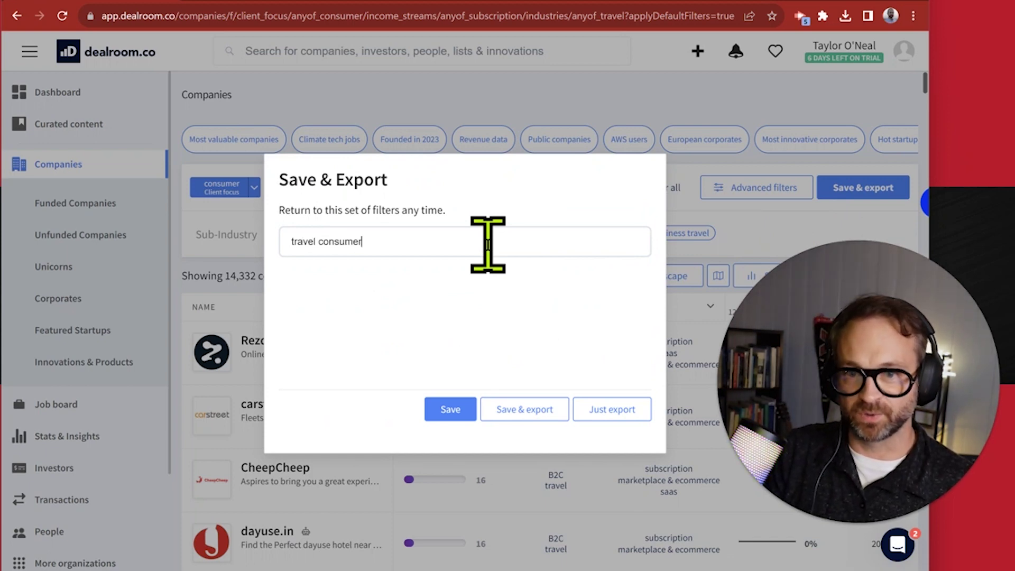
left_click(584, 405)
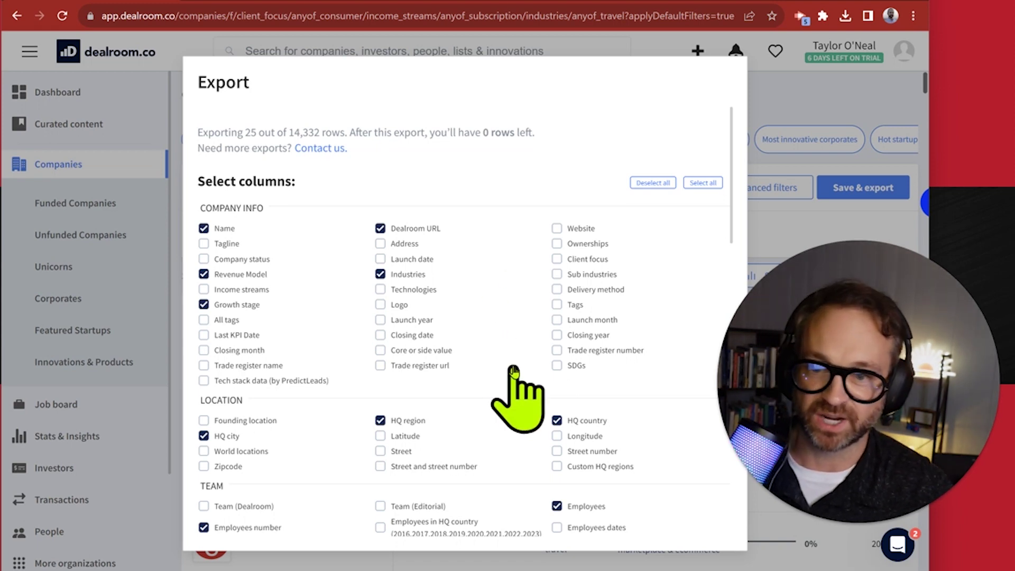
Step: Tick the 6-month website traffic column and all latest, 6-month and 12-month iOS/Android download estimates
scroll(482, 359, "down", 2)
scroll(482, 360, "down", 2)
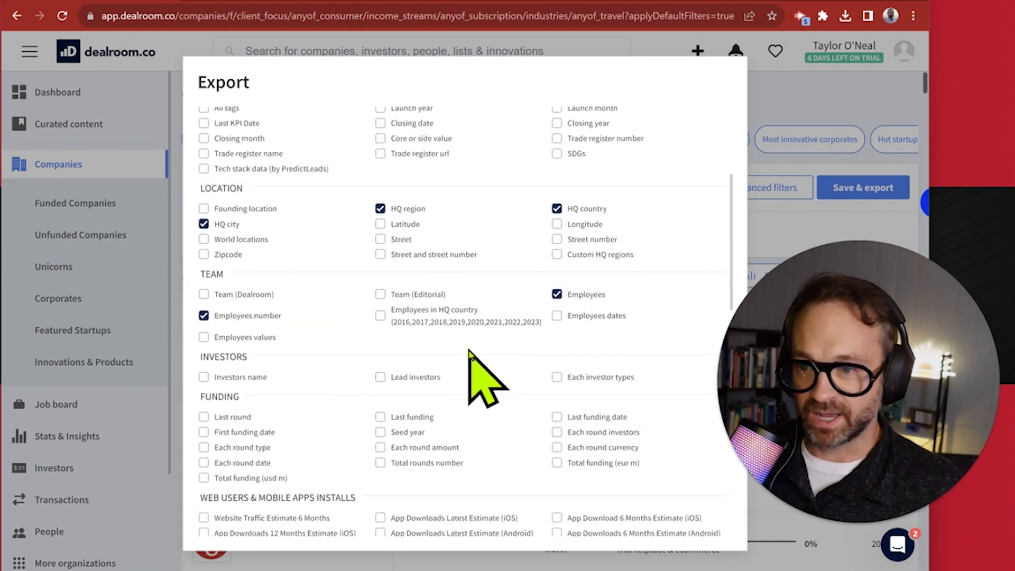
scroll(468, 365, "down", 3)
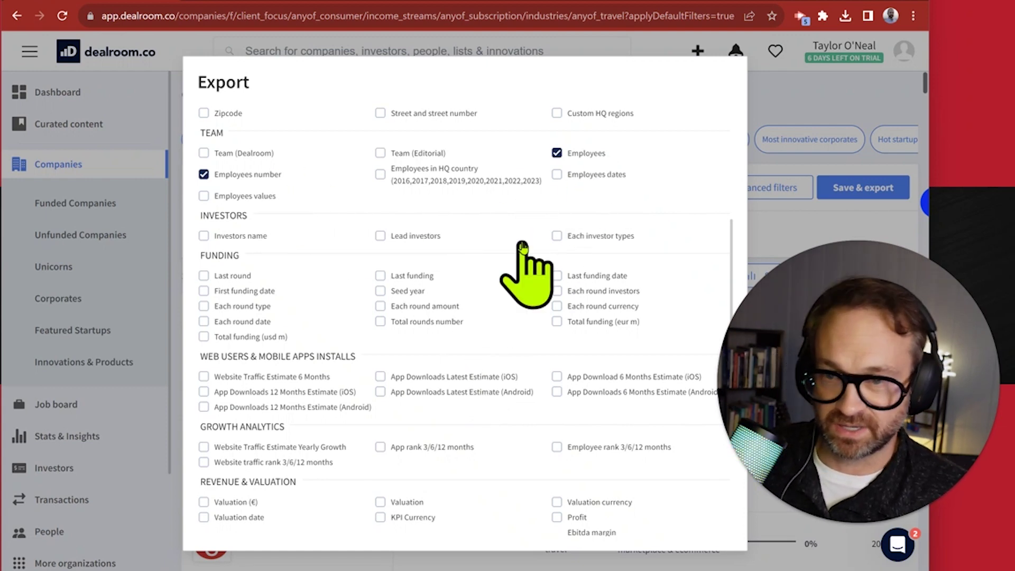
scroll(479, 313, "down", 3)
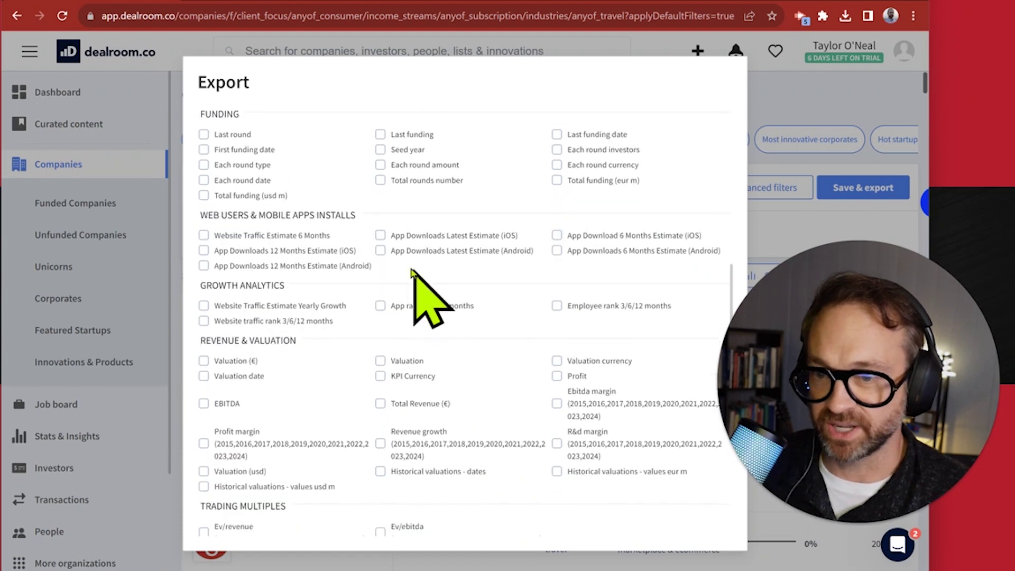
left_click(275, 235)
left_click(278, 251)
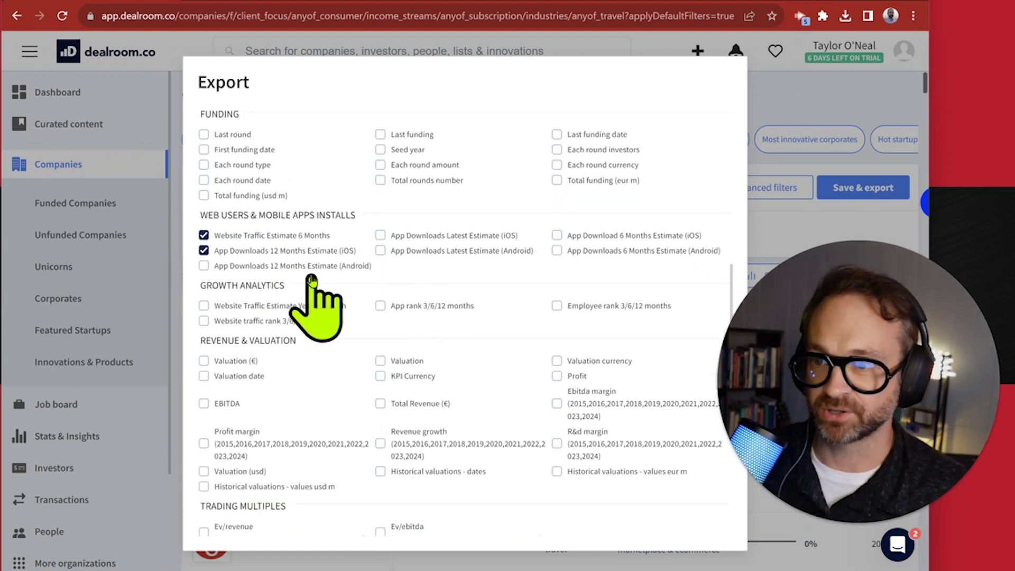
left_click(313, 267)
left_click(415, 252)
left_click(412, 237)
left_click(614, 251)
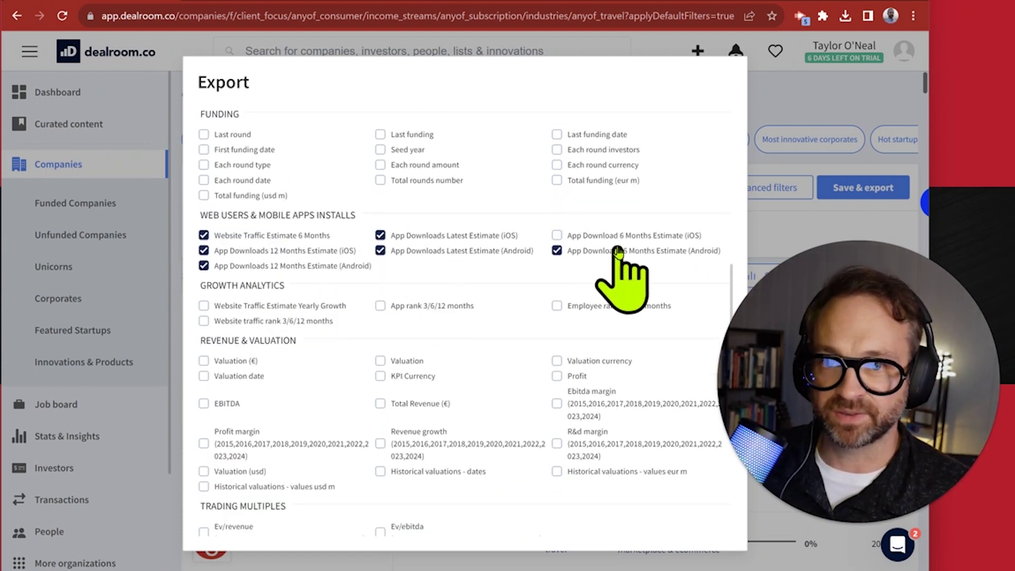
left_click(609, 236)
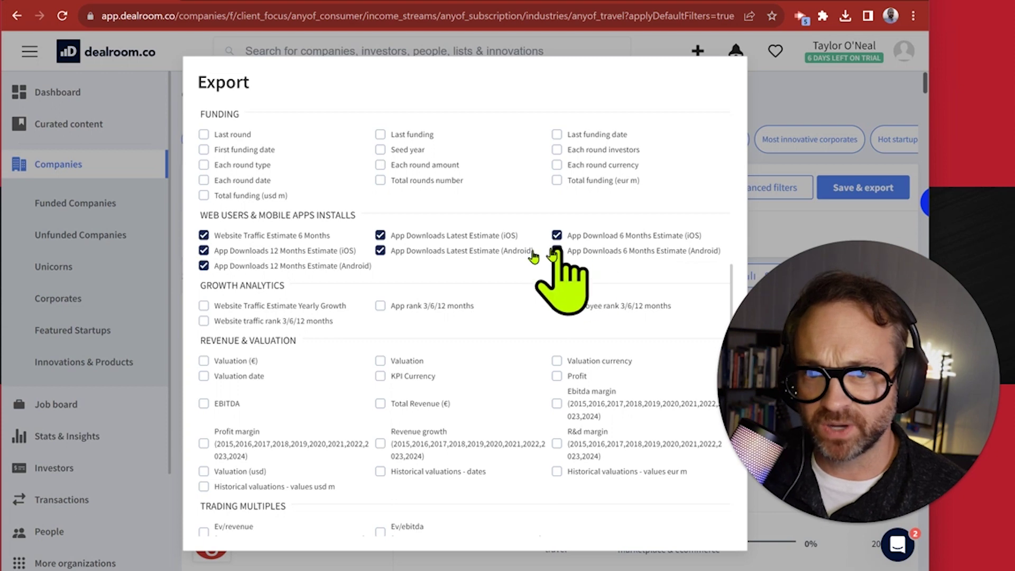
Step: Tick yearly traffic growth, the website, app and employee 3/6/12-month ranks, plus Valuation
left_click(280, 307)
left_click(283, 321)
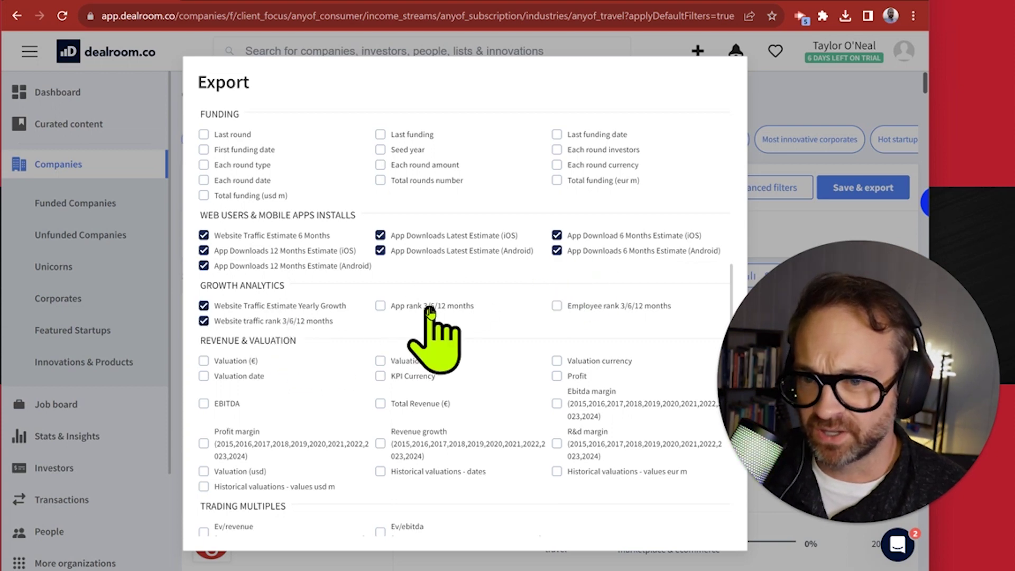
left_click(428, 310)
left_click(608, 310)
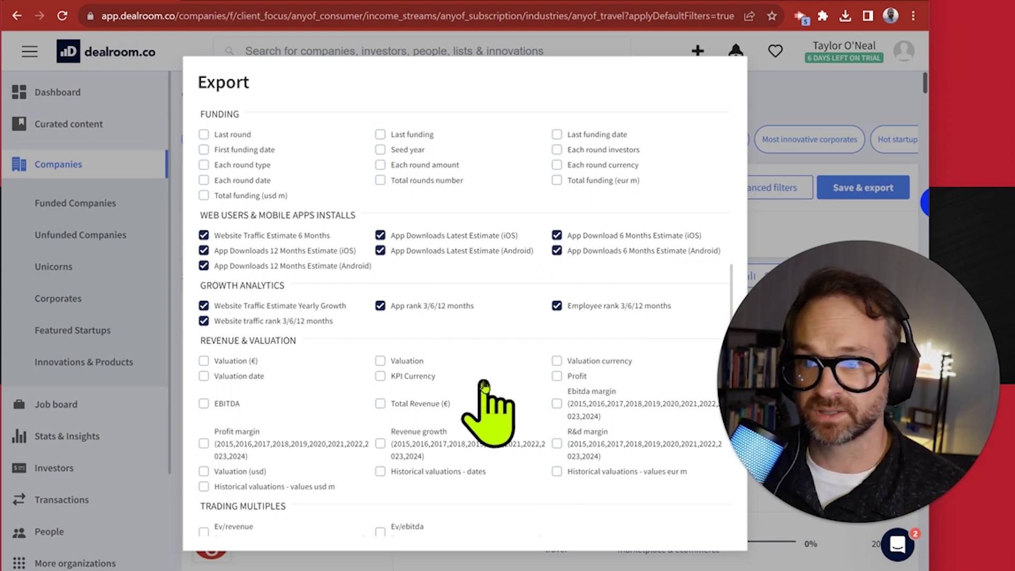
scroll(345, 370, "down", 3)
left_click(382, 220)
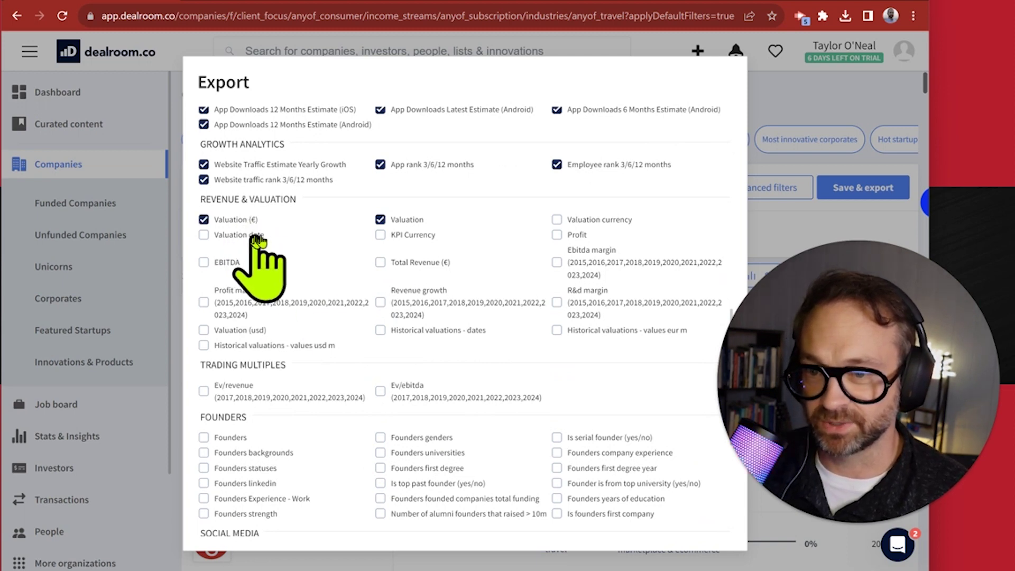
Step: Tick the Valuation date, EBITDA and Profit columns under Revenue & Valuation
left_click(236, 235)
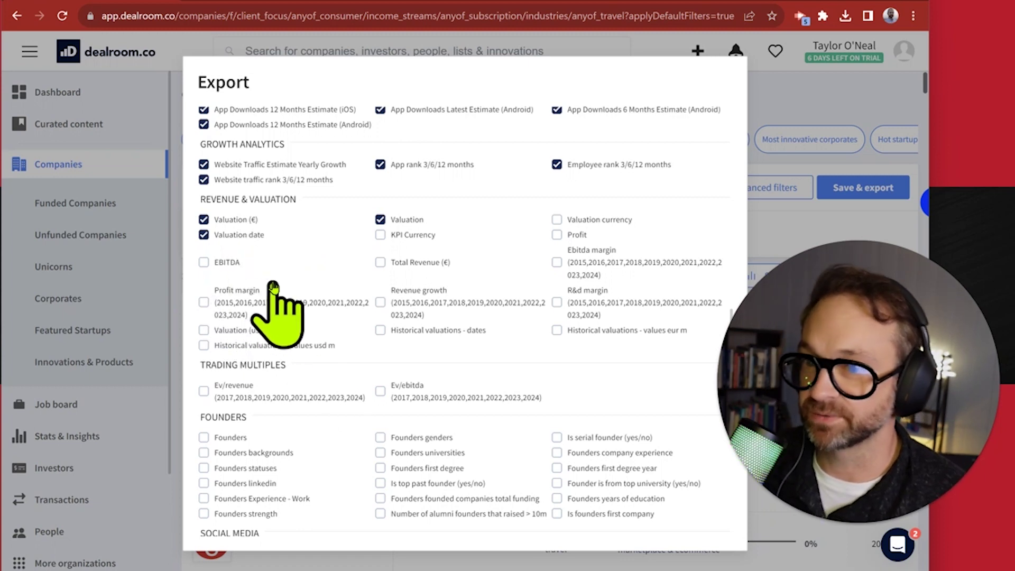
left_click(233, 265)
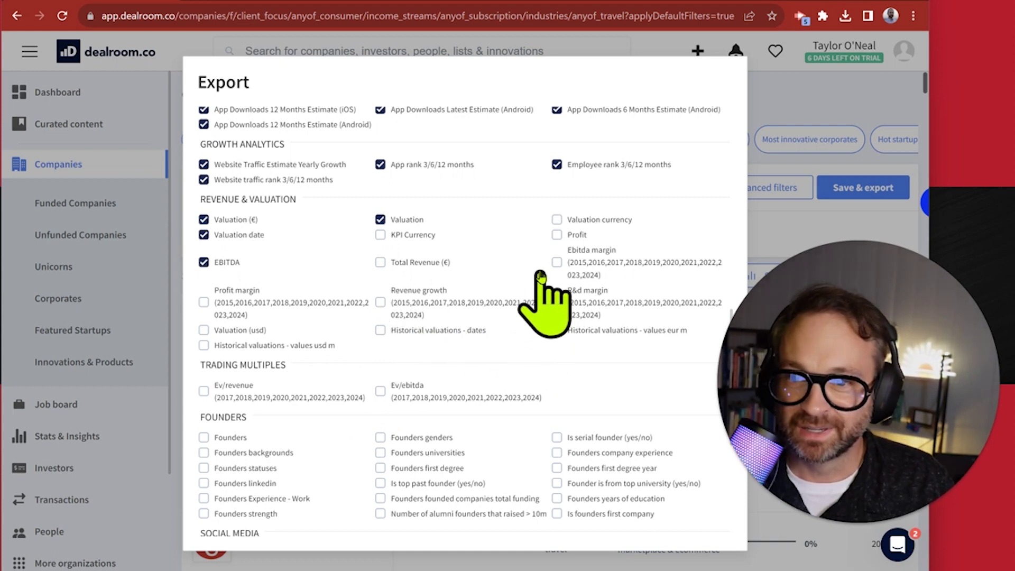
left_click(574, 235)
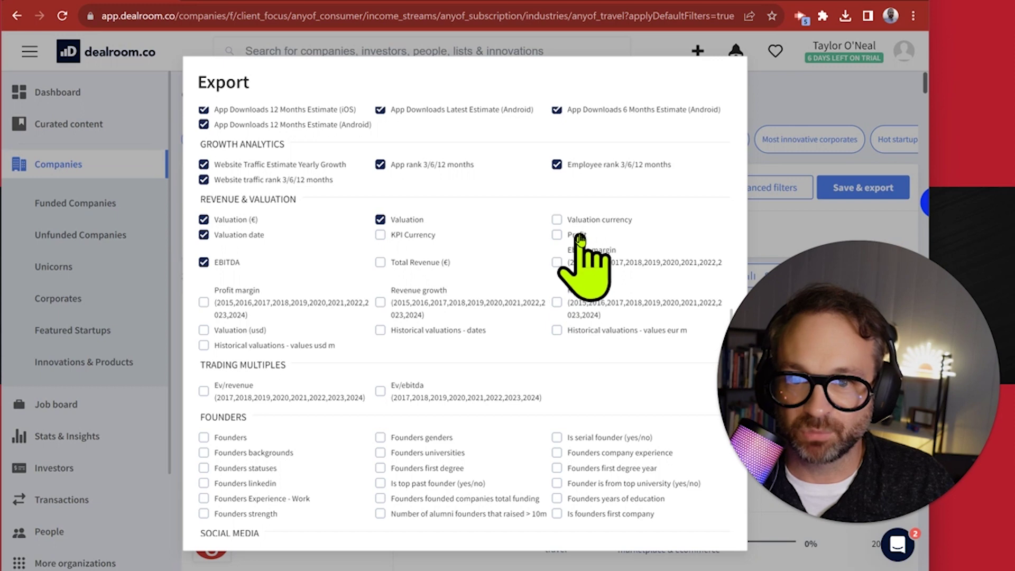
scroll(384, 359, "down", 4)
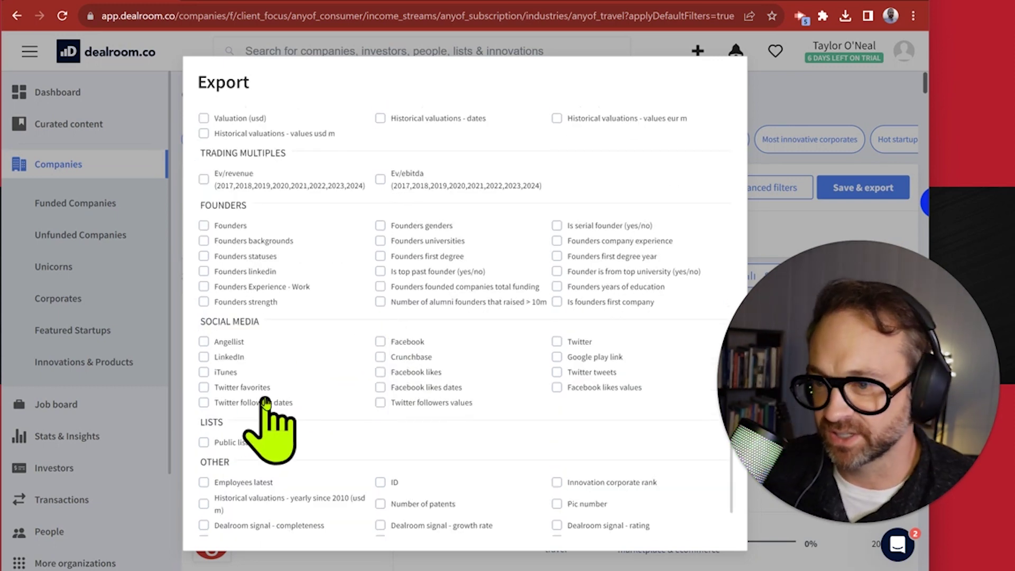
Step: Tick Twitter favorites, followers and tweets, Facebook likes, Employees latest and Number of patents; choose CSV
scroll(257, 334, "down", 2)
left_click(241, 315)
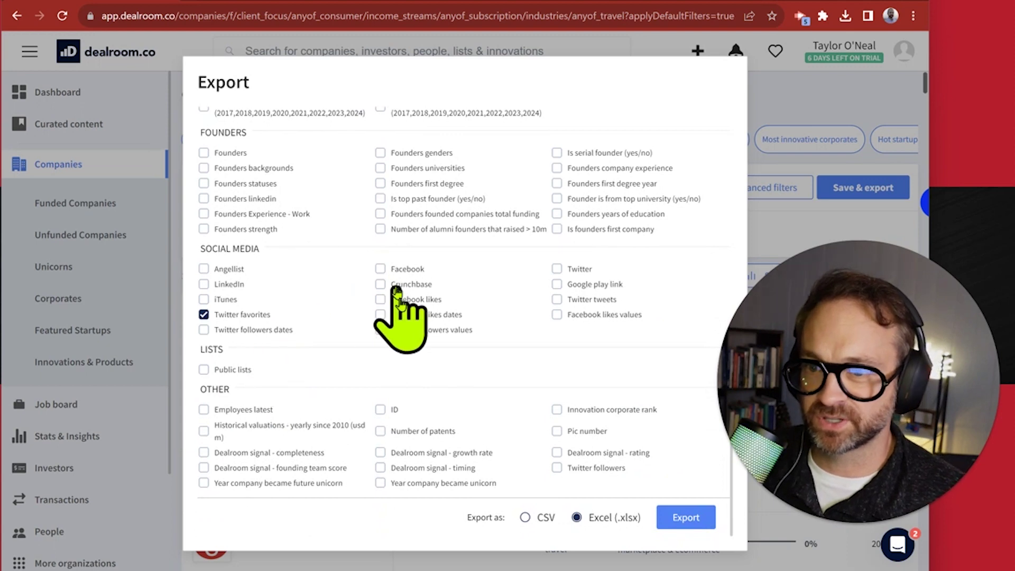
left_click(434, 330)
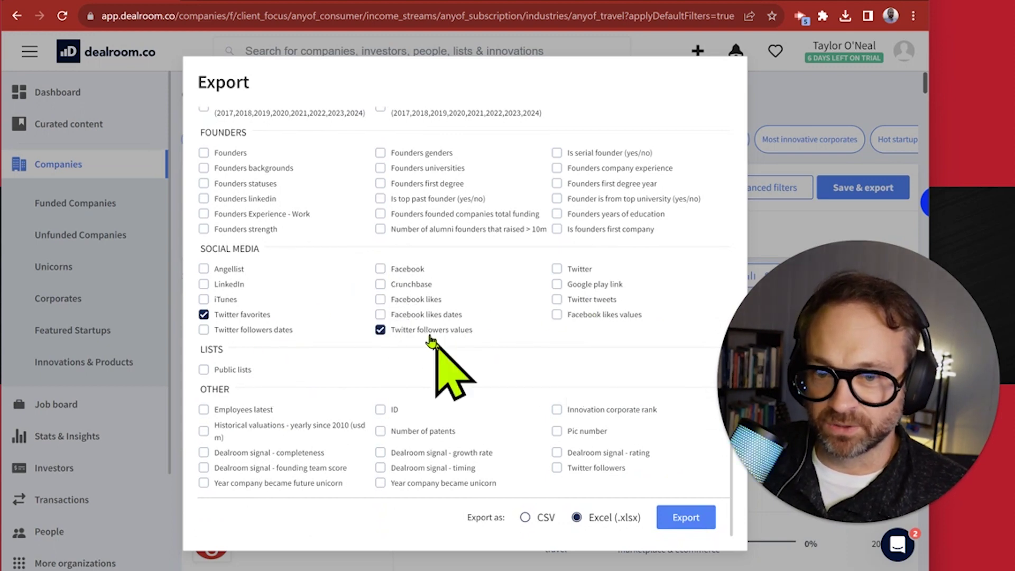
left_click(423, 299)
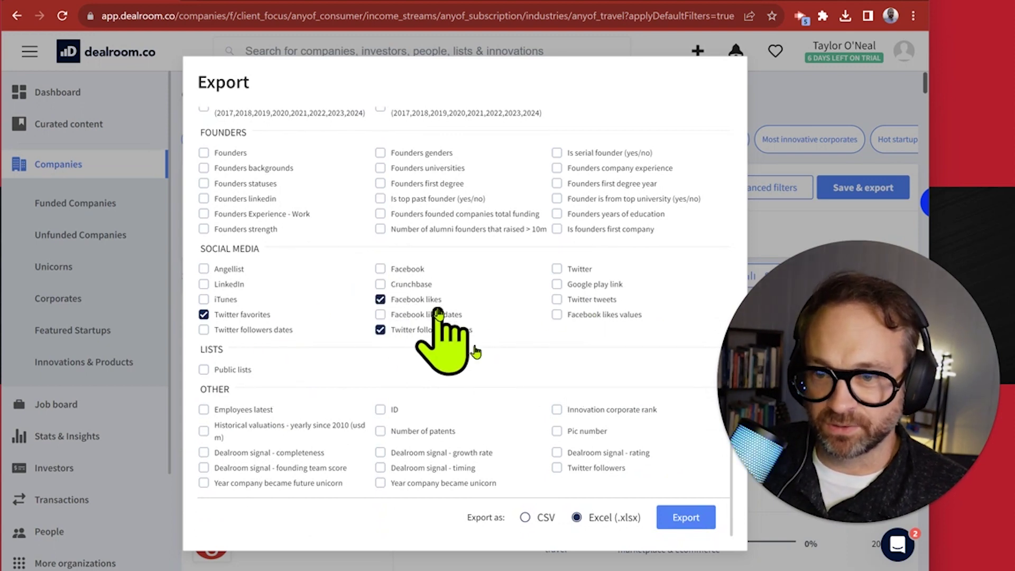
left_click(596, 300)
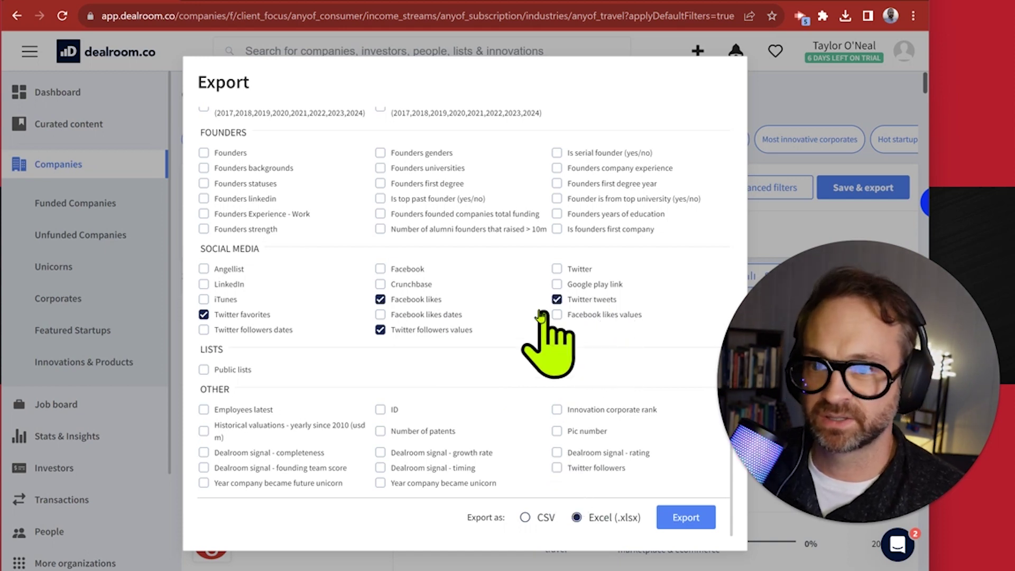
left_click(249, 411)
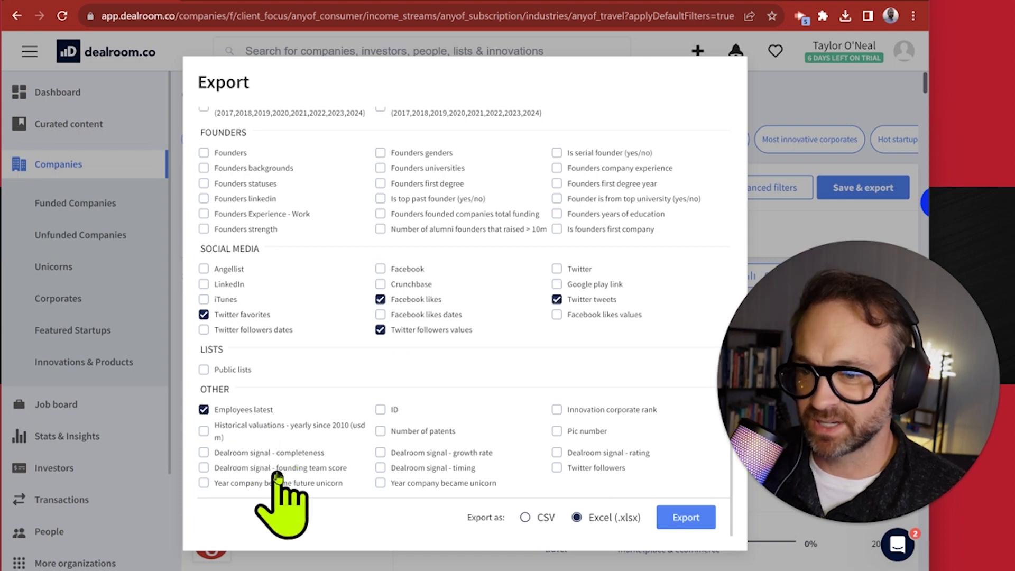
left_click(450, 432)
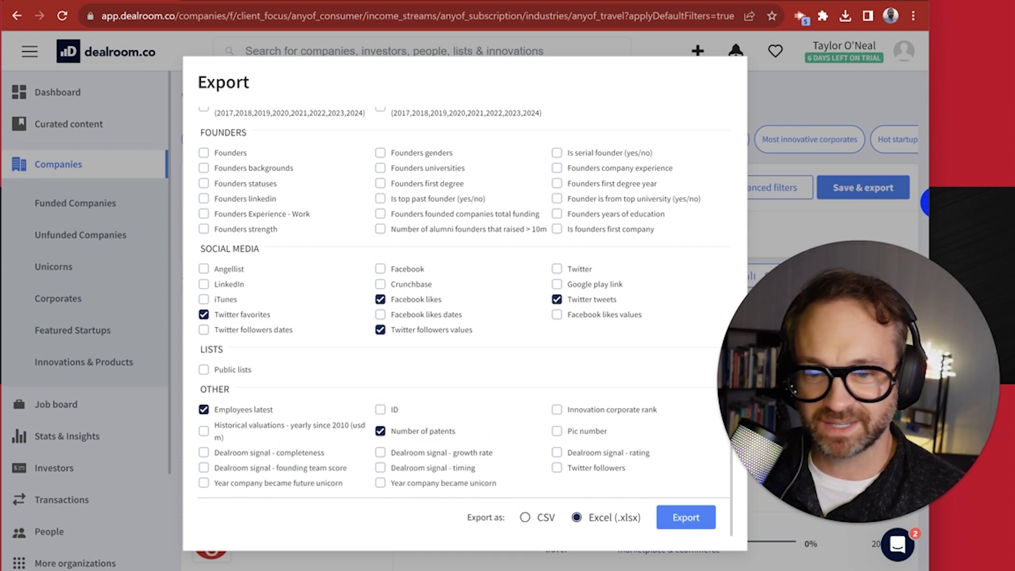
left_click(573, 469)
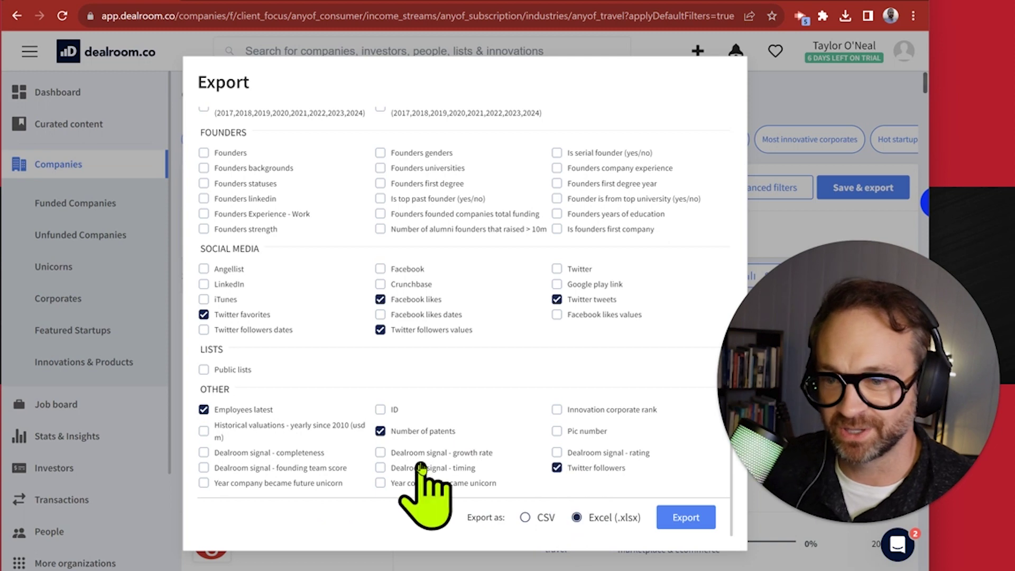
left_click(540, 520)
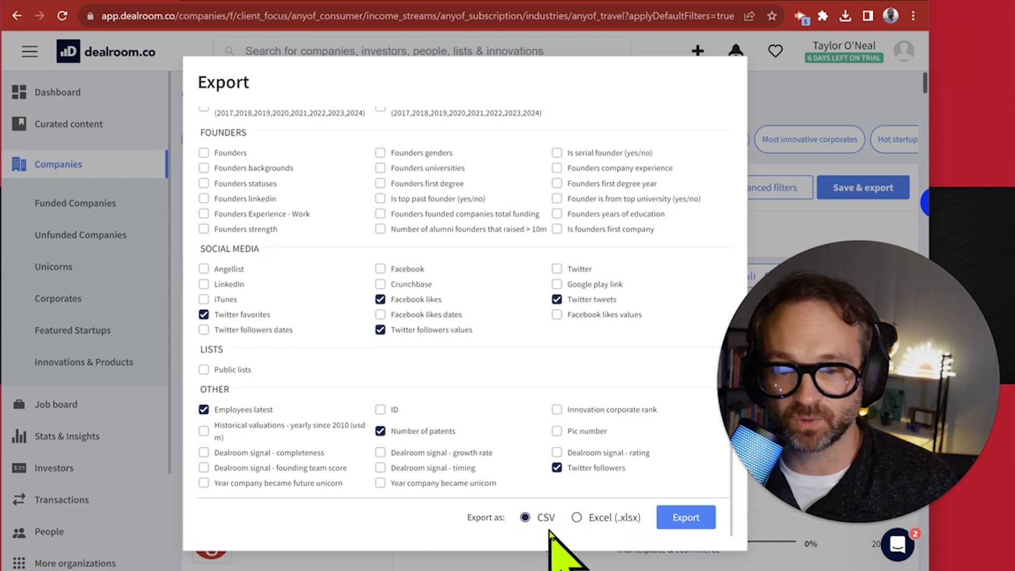
Step: Export and download the file, saving it as travel_subscription_startups in Downloads > Data
left_click(682, 518)
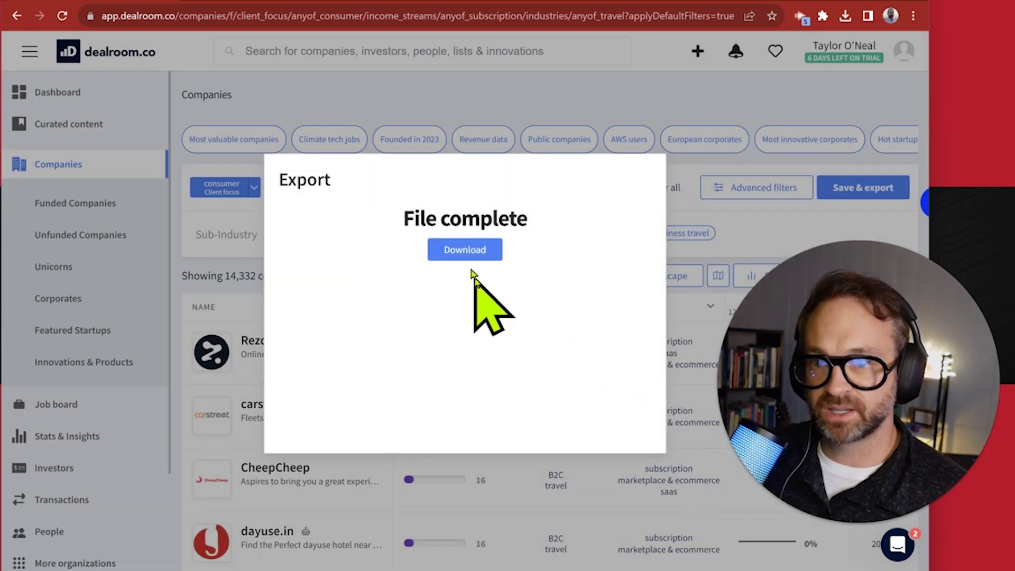
left_click(468, 249)
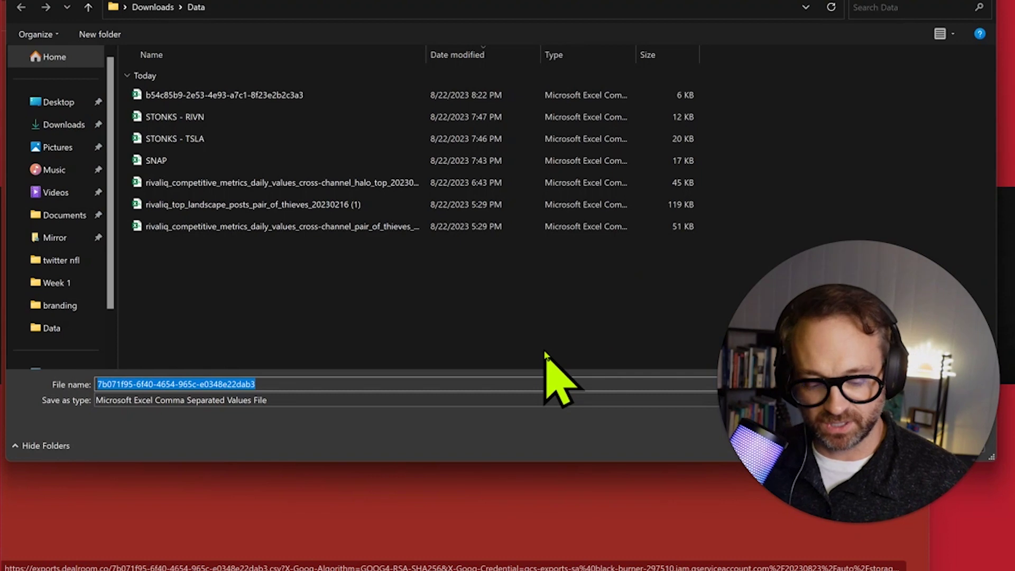
type("travel_subscription_startups")
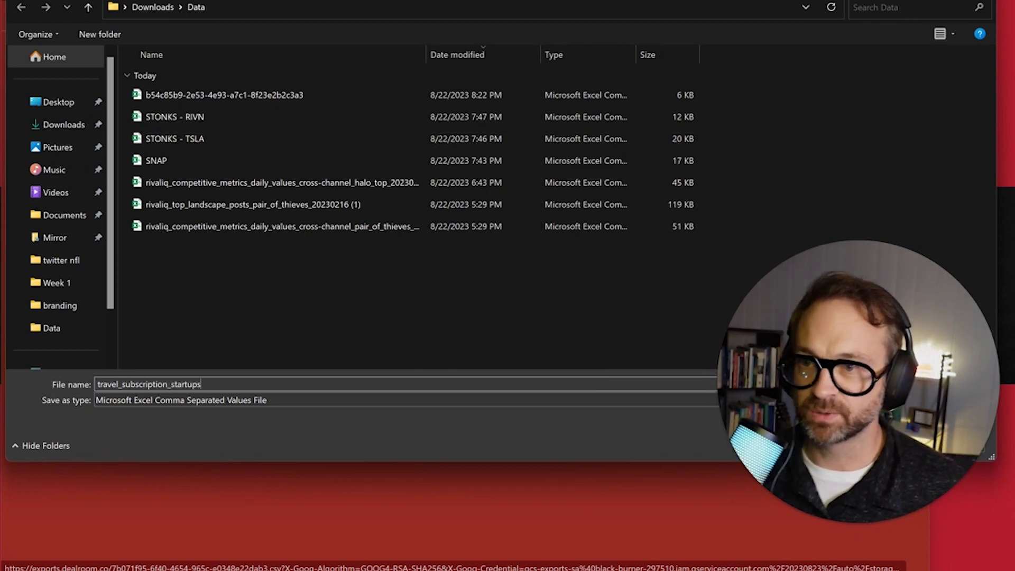
key("Return")
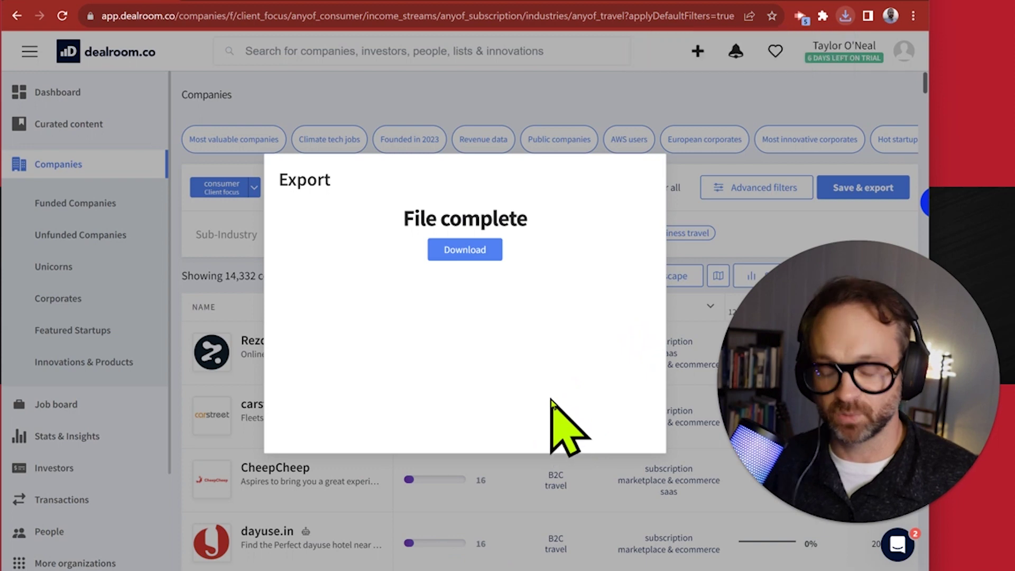
Step: Launch Tableau 2022.4 from the Start search and reposition its window
key("super")
type("ta")
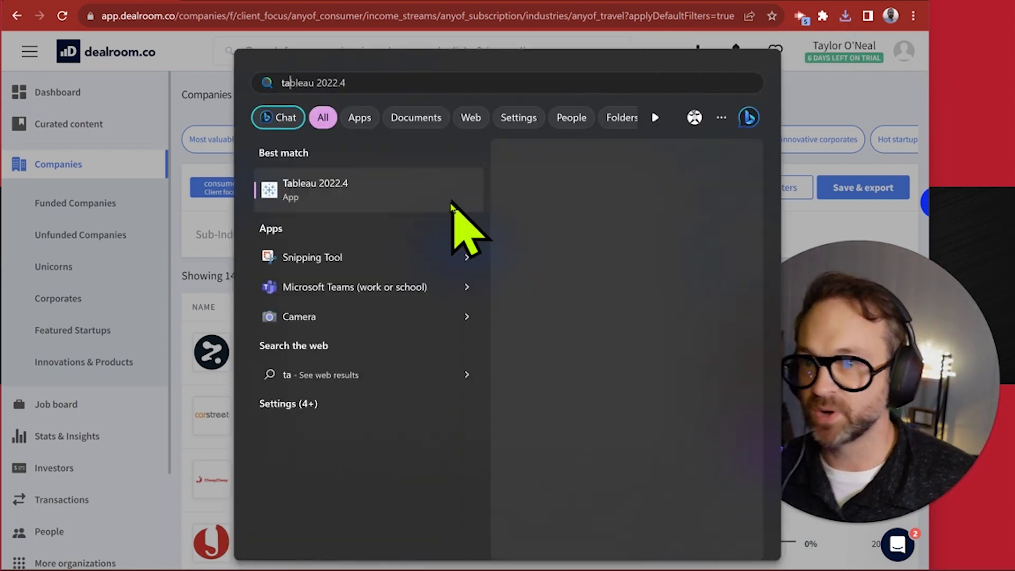
left_click(427, 193)
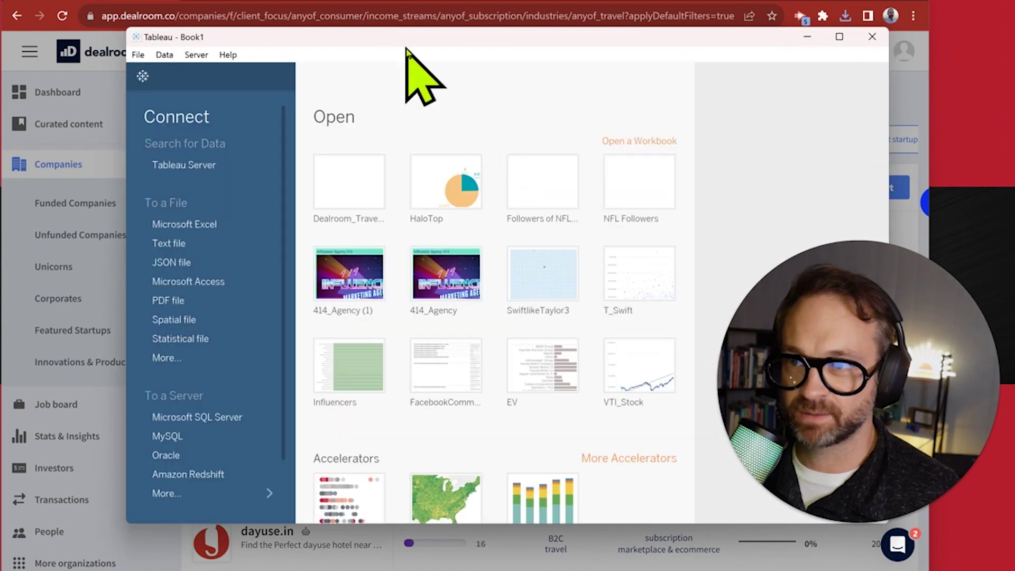
left_click_drag(406, 48, 318, 27)
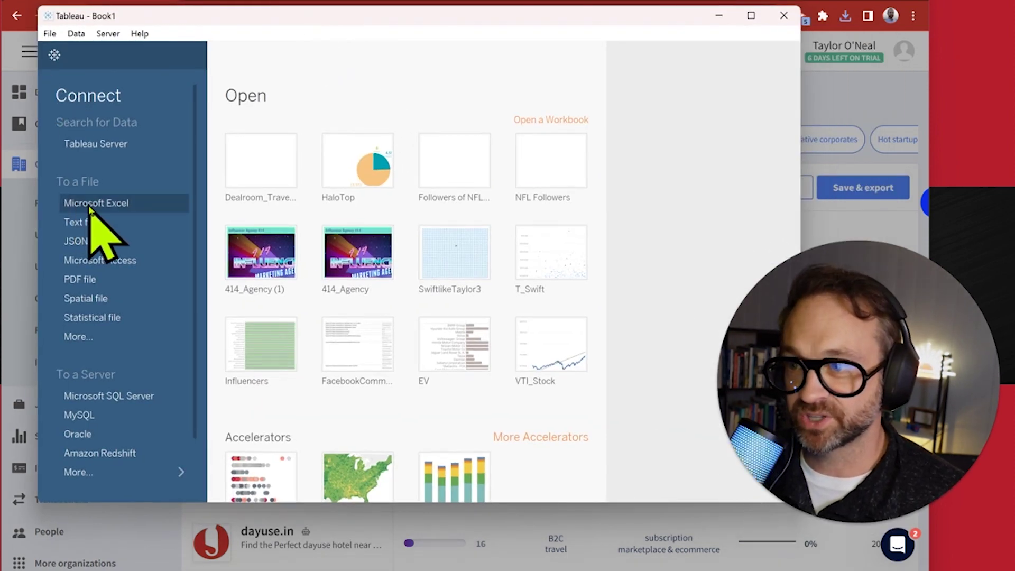
Step: Connect to travel_subscription_startups.csv from Downloads > Data as a text-file data source
left_click(85, 339)
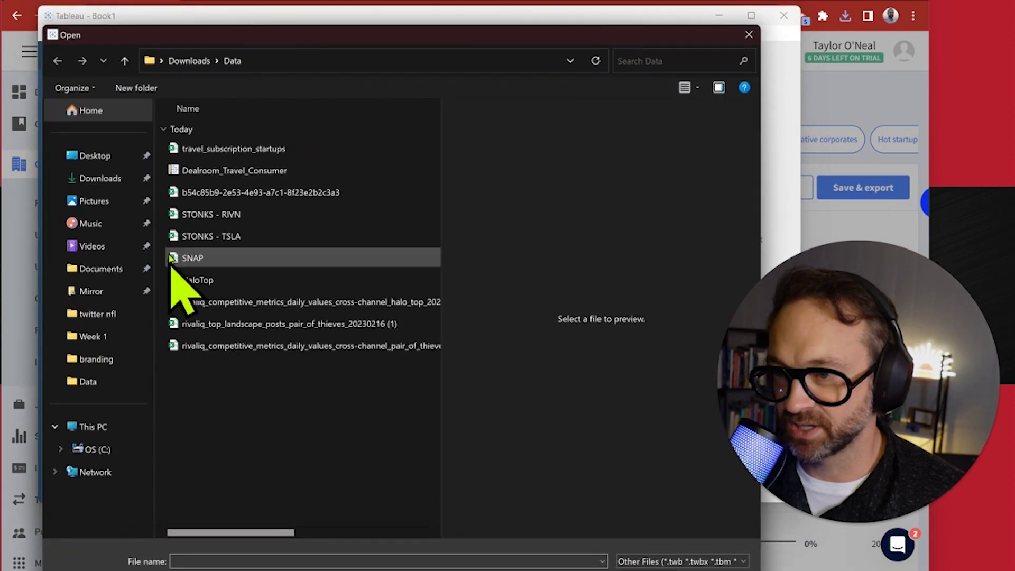
left_click(250, 148)
double_click(254, 149)
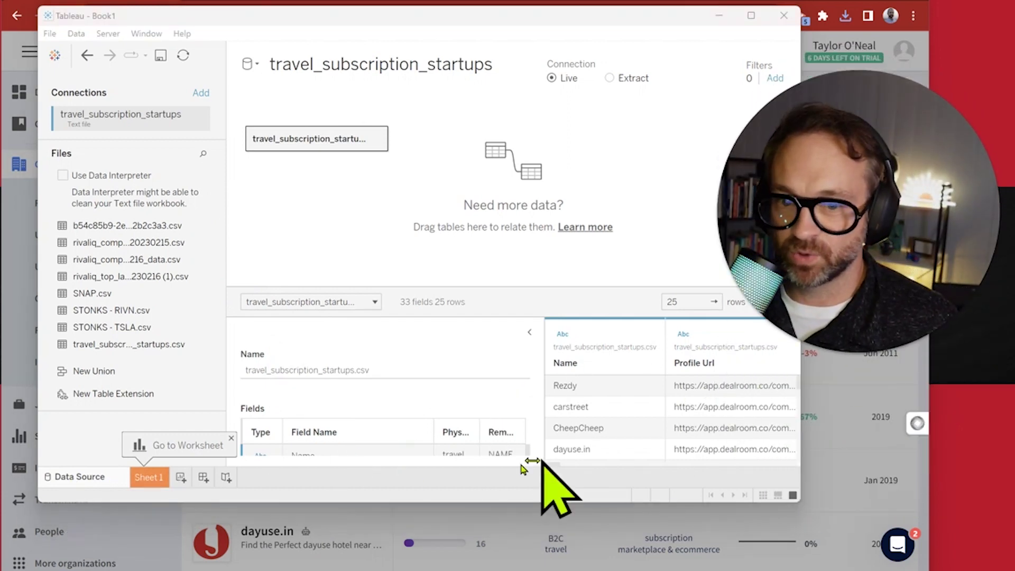
Step: Enlarge the Tableau window, switch to Sheet 1 and widen the Data pane
left_click(563, 466)
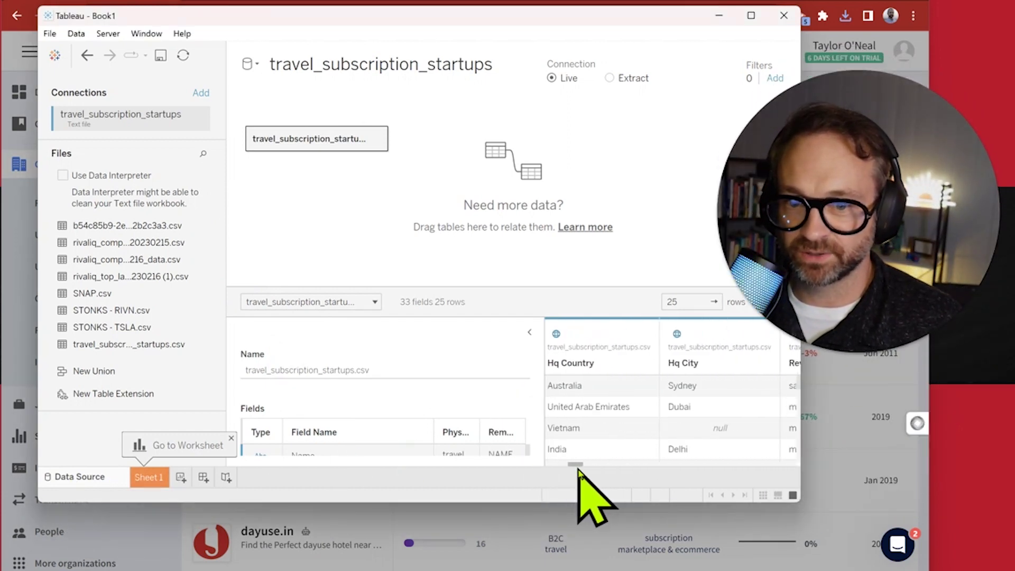
left_click_drag(579, 466, 580, 466)
left_click_drag(799, 501, 888, 560)
left_click(150, 536)
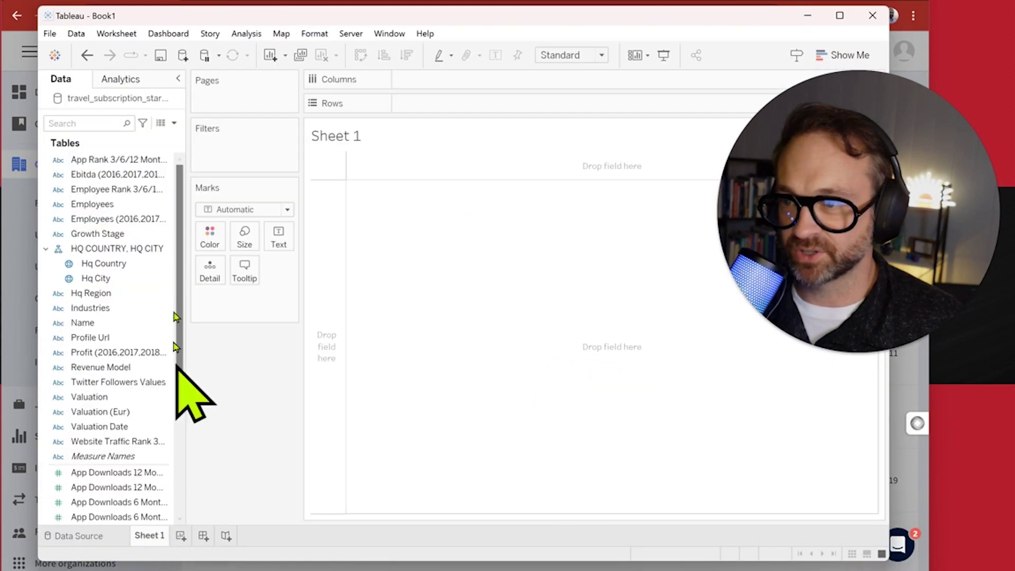
left_click_drag(182, 233, 284, 239)
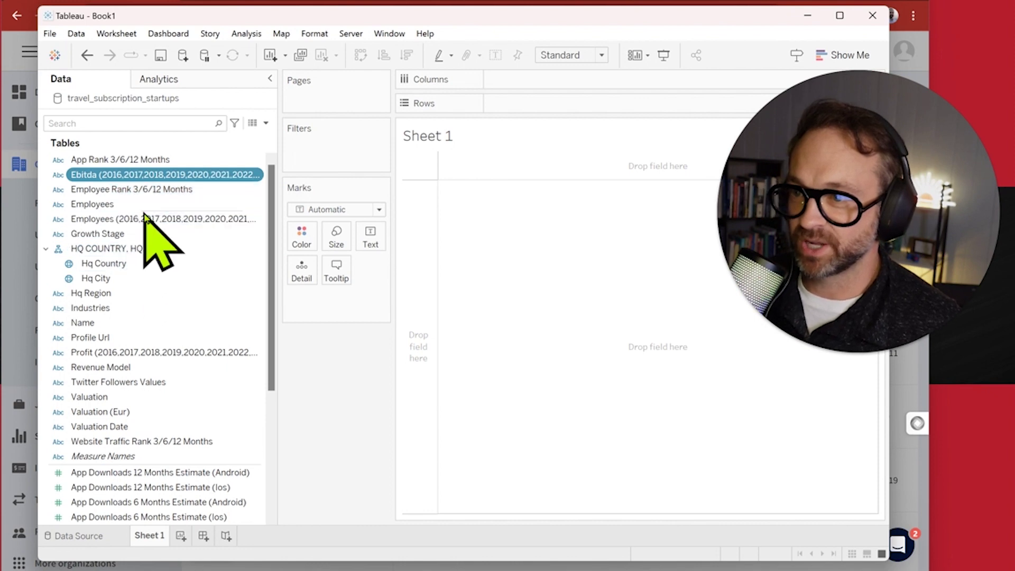
Step: Place the Name field on Rows to list all 25 startup names
left_click(126, 161)
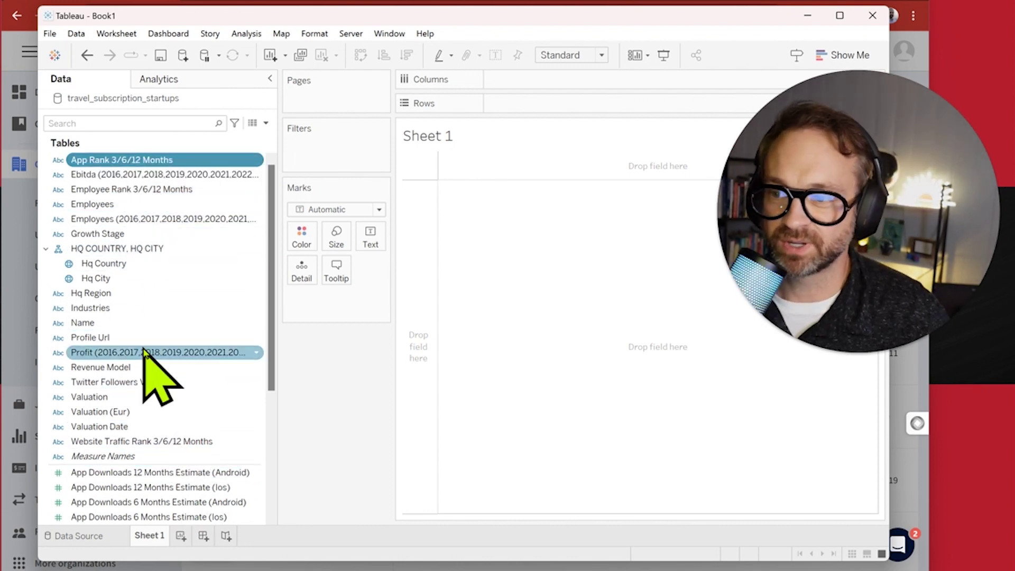
scroll(143, 394, "down", 1)
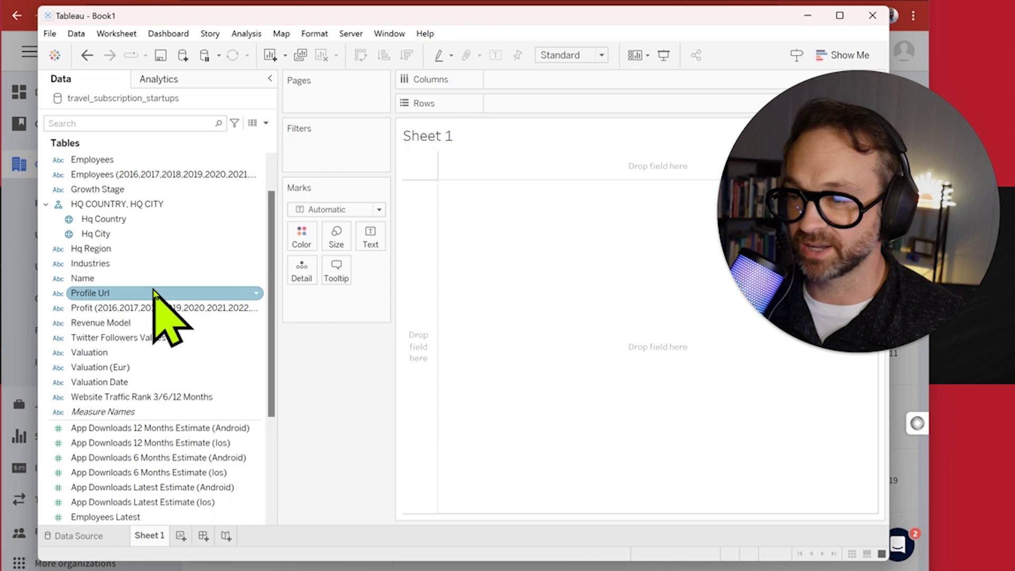
left_click_drag(159, 279, 528, 107)
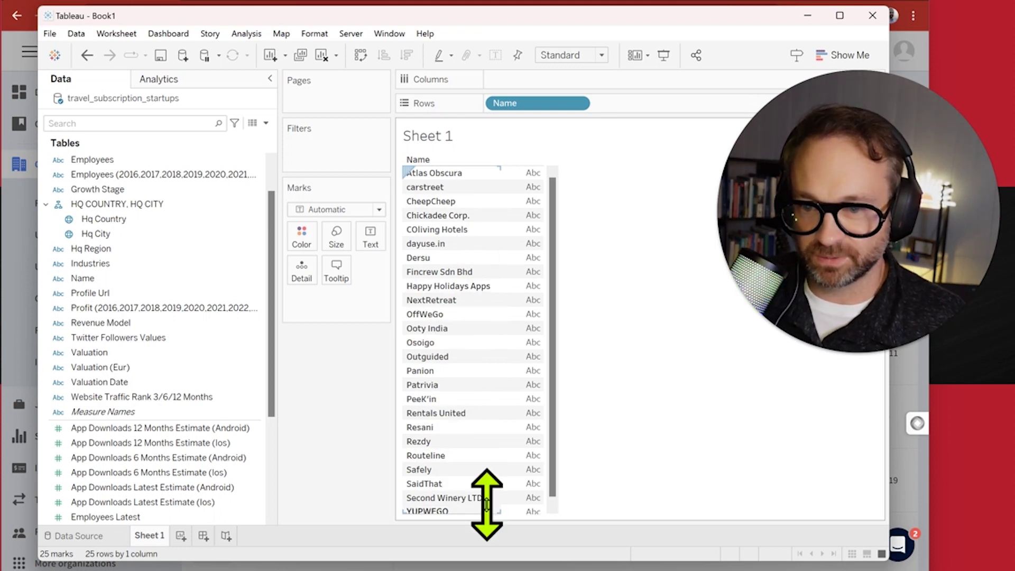
left_click(444, 442)
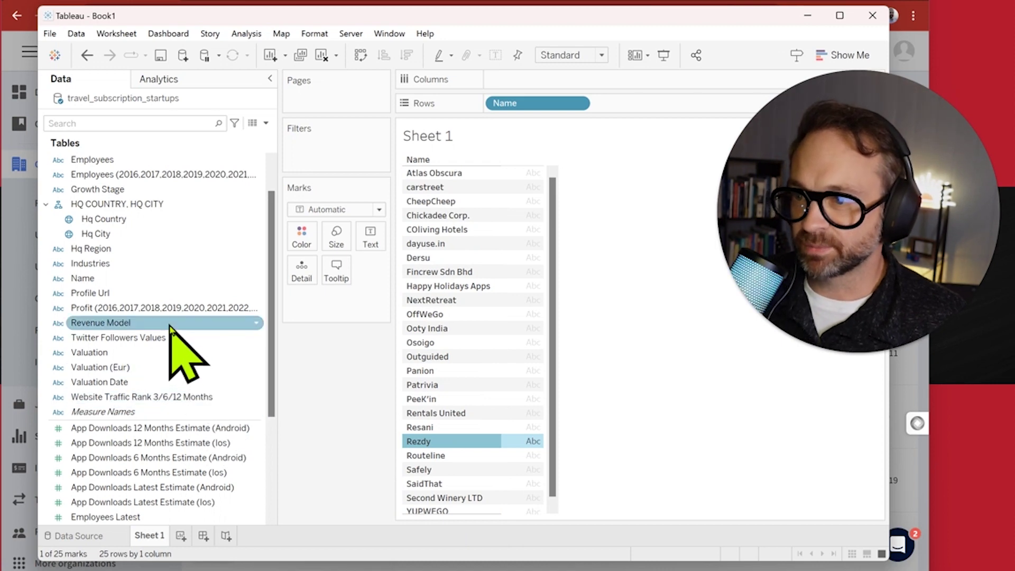
scroll(162, 288, "down", 3)
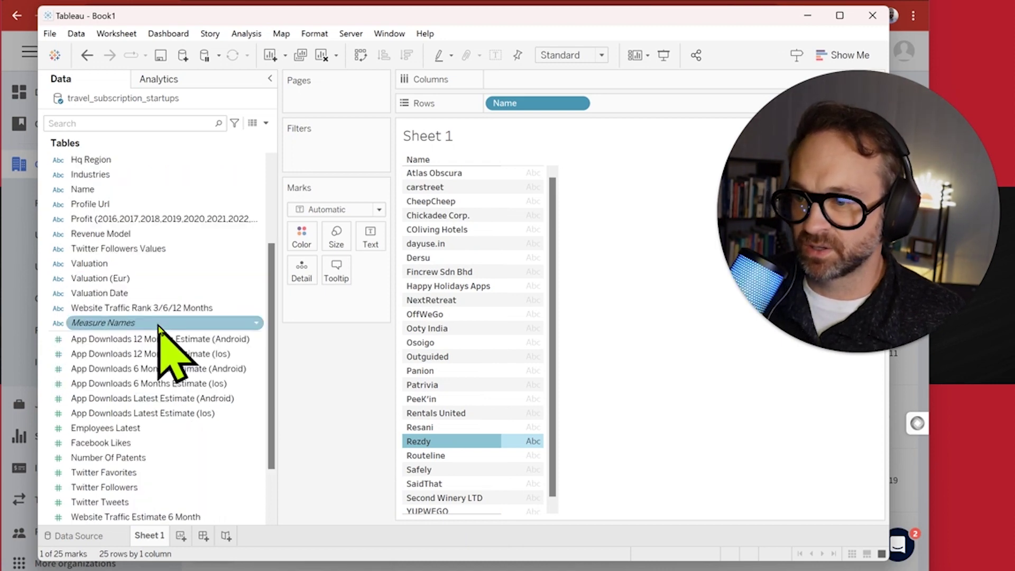
Step: Add the measures App Downloads 12 Months Estimate (Android) through Yearly Growth and swap rows and columns
left_click(169, 294)
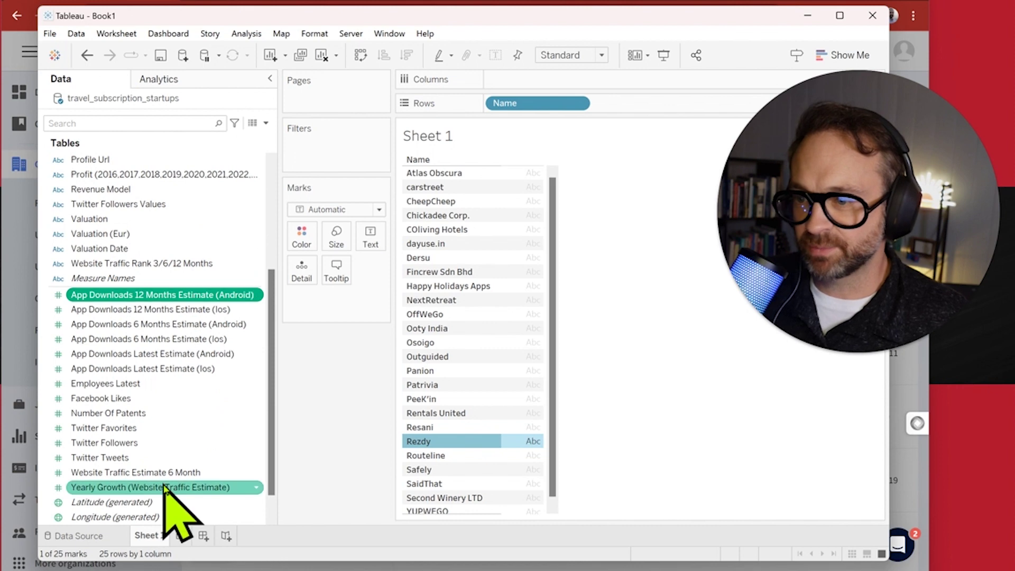
left_click(166, 487, "shift")
left_click_drag(148, 359, 537, 227)
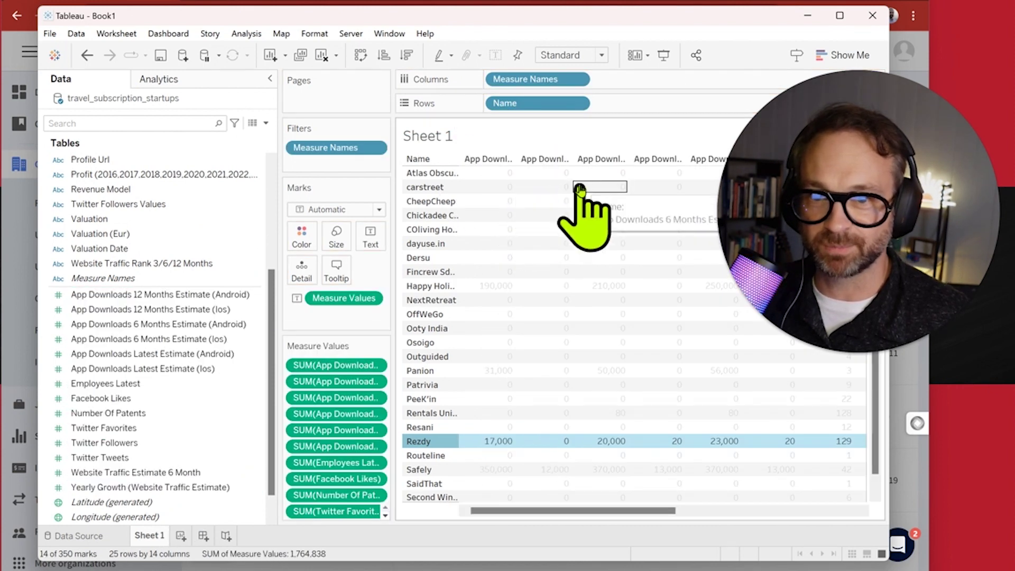
left_click(707, 142)
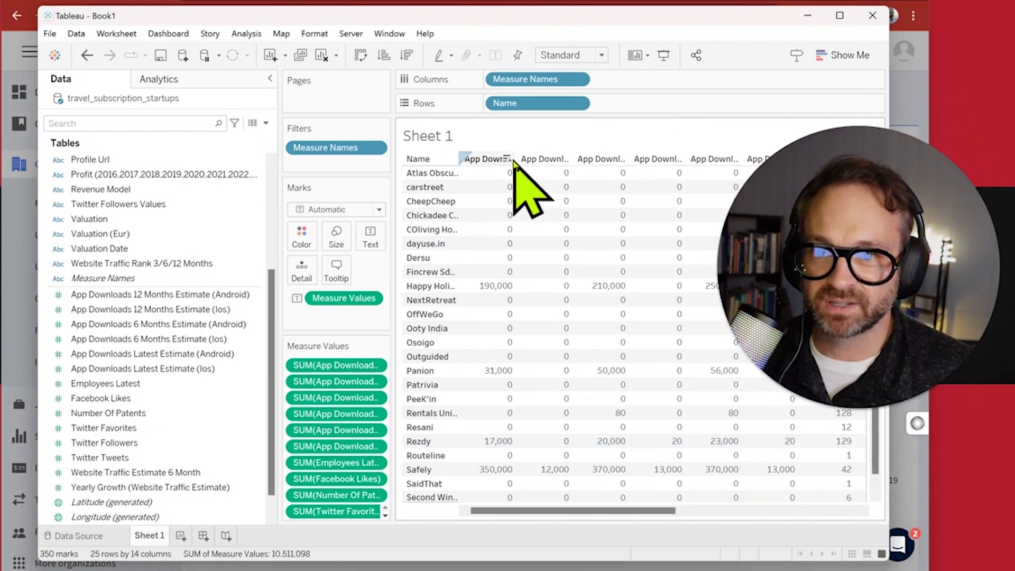
left_click(366, 57)
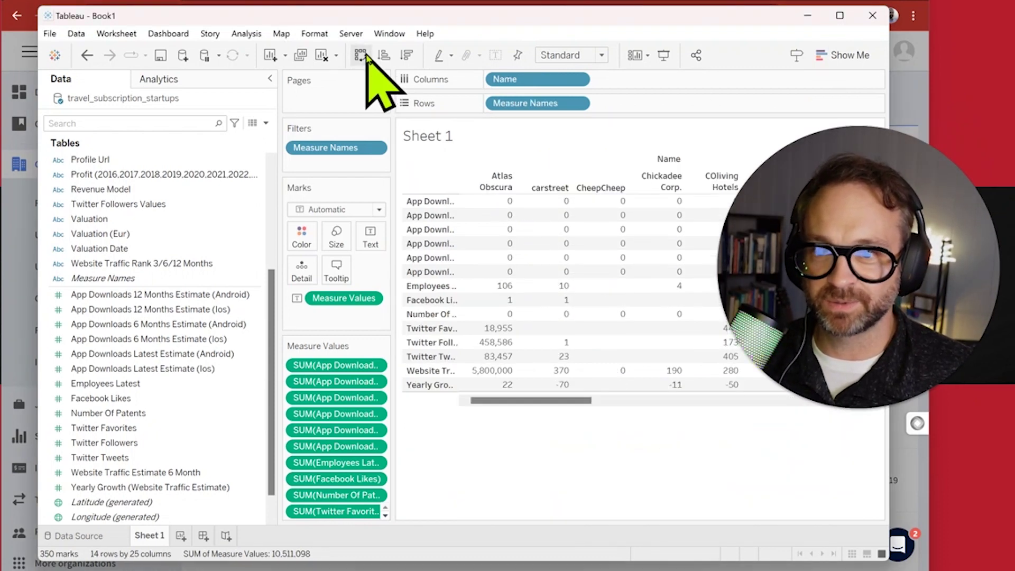
Step: Resize the row headers so the full measure names are visible
left_click_drag(459, 234, 537, 233)
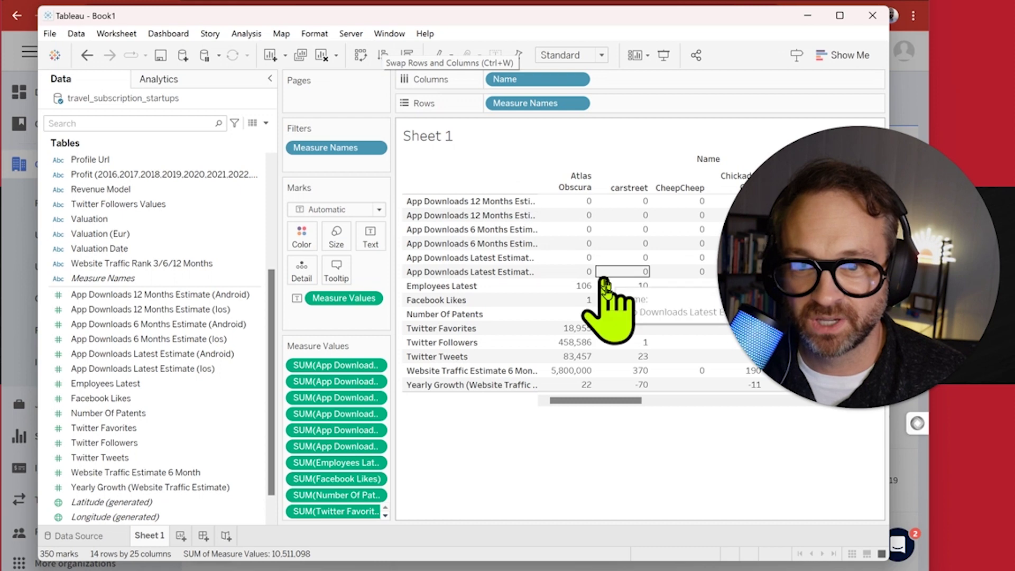
left_click_drag(782, 260, 126, 158)
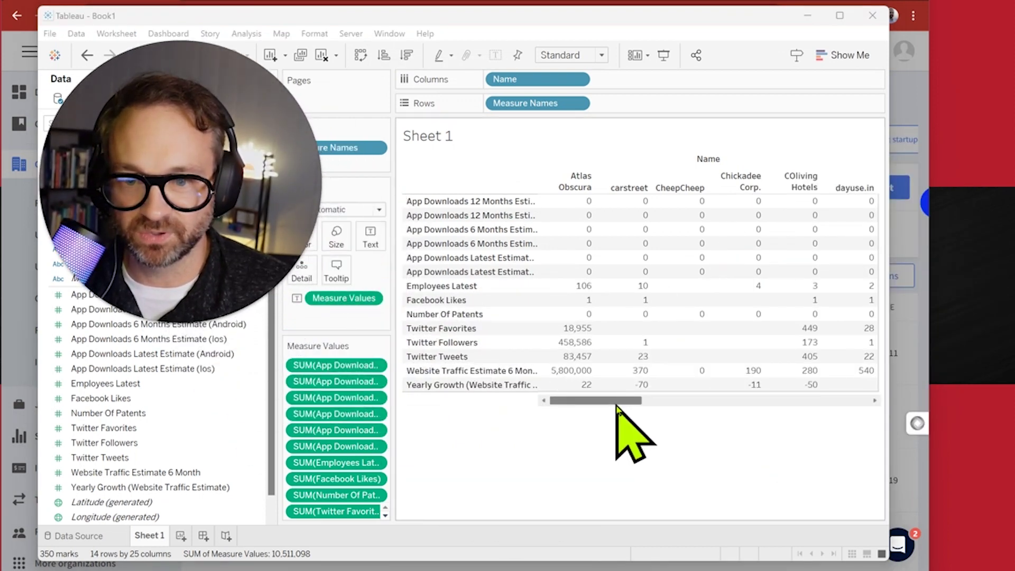
left_click_drag(628, 401, 866, 400)
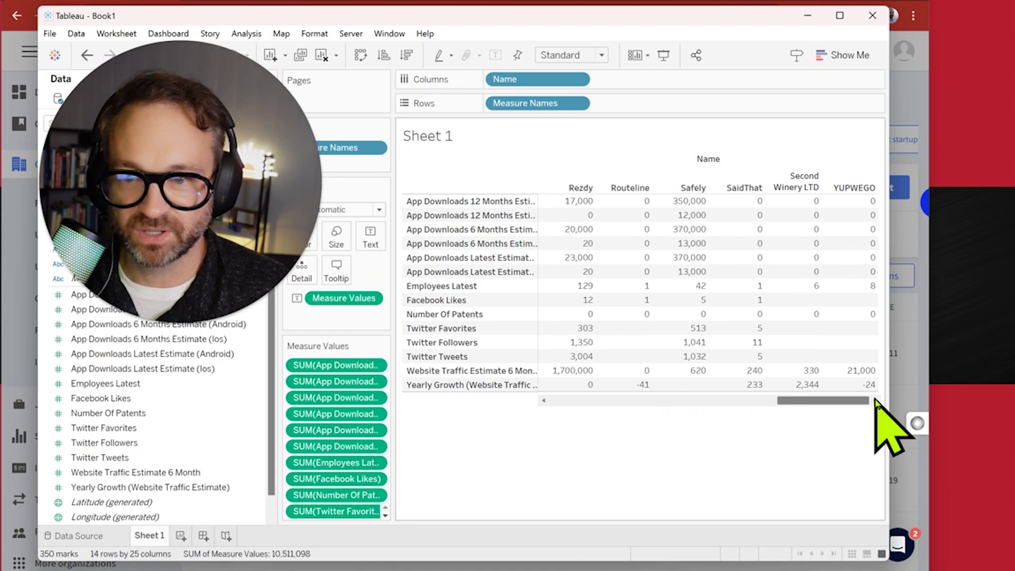
left_click_drag(875, 401, 836, 403)
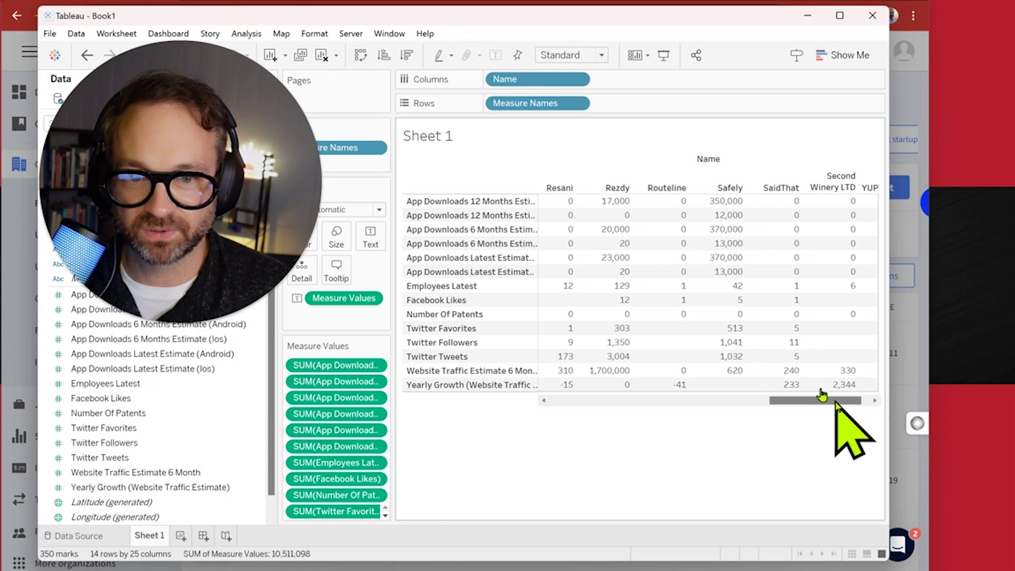
left_click(496, 259)
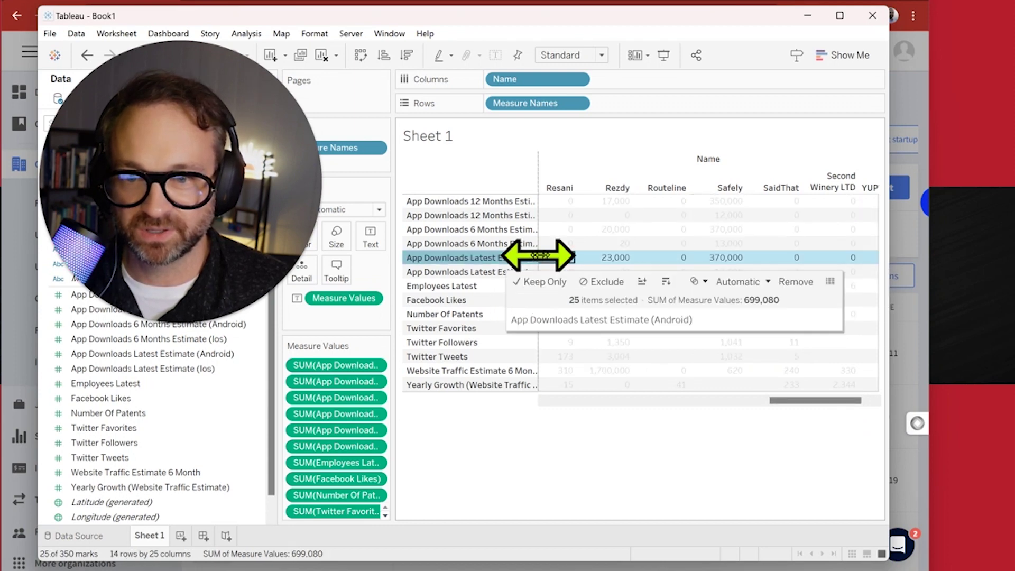
left_click_drag(538, 255, 584, 254)
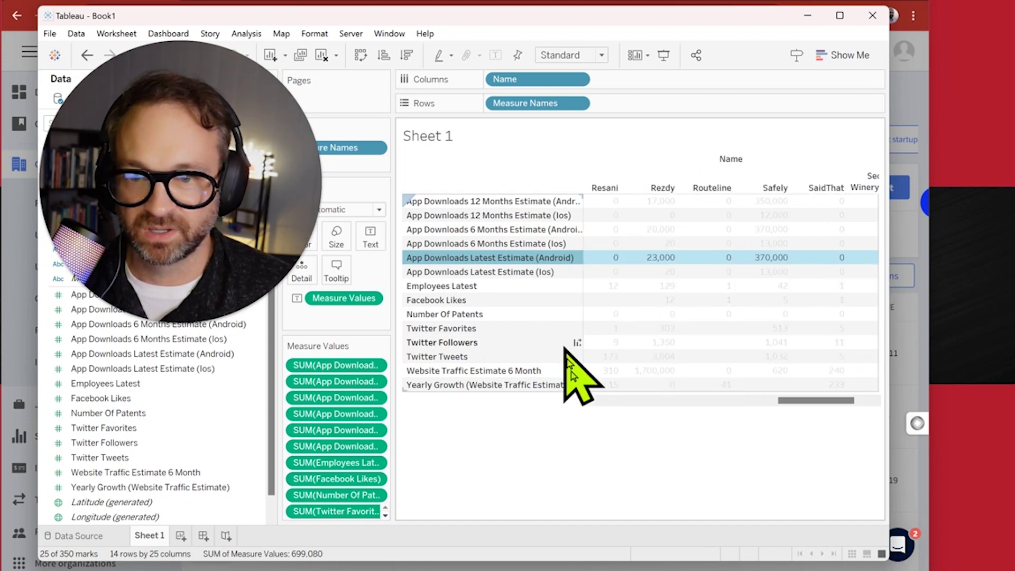
left_click_drag(623, 350, 567, 348)
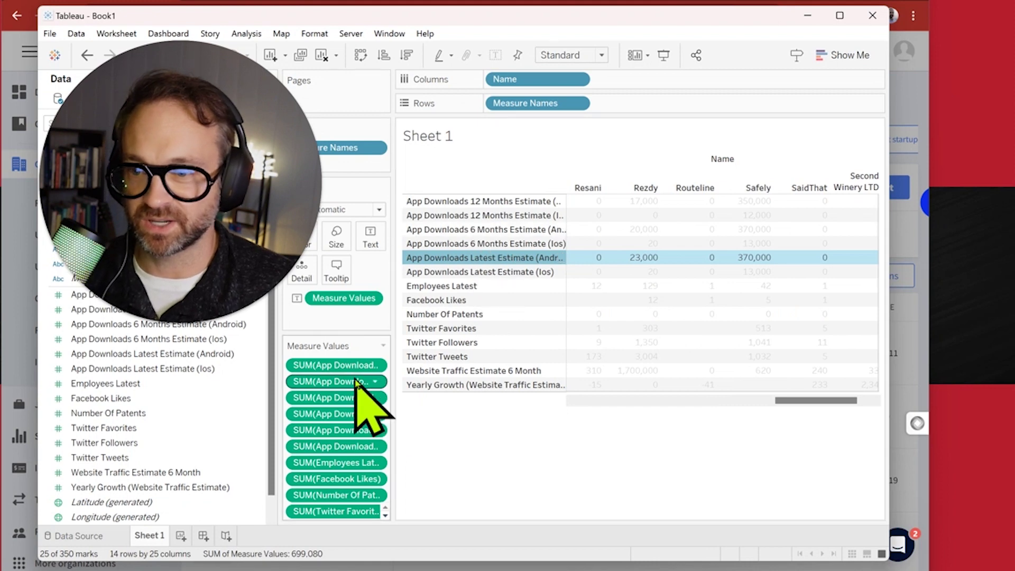
Step: Undo the table changes back to the Name-only list on Rows
key("ctrl+z")
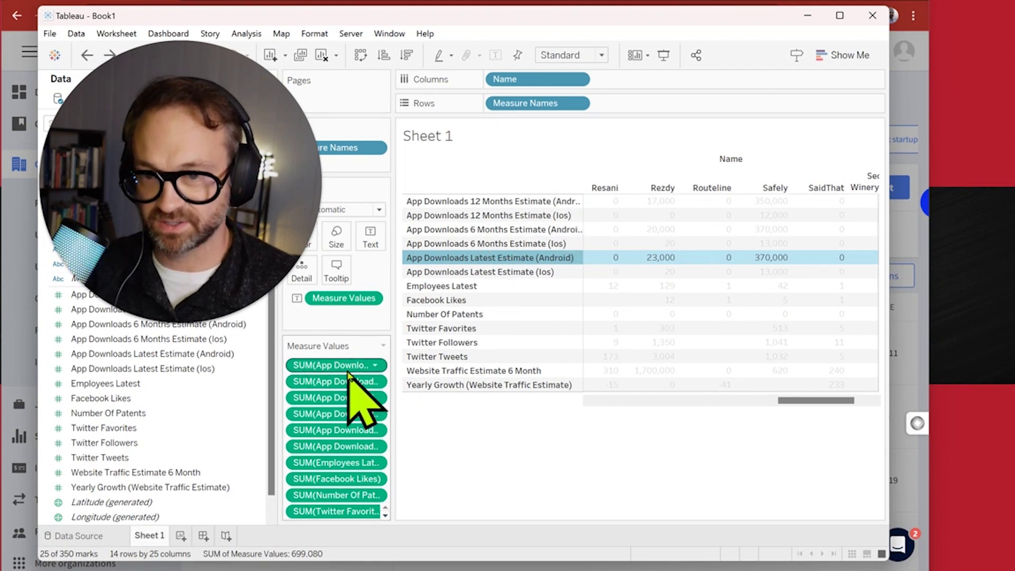
key("ctrl+z")
key("ctrl+z")
key("ctrl+z")
key("ctrl+z")
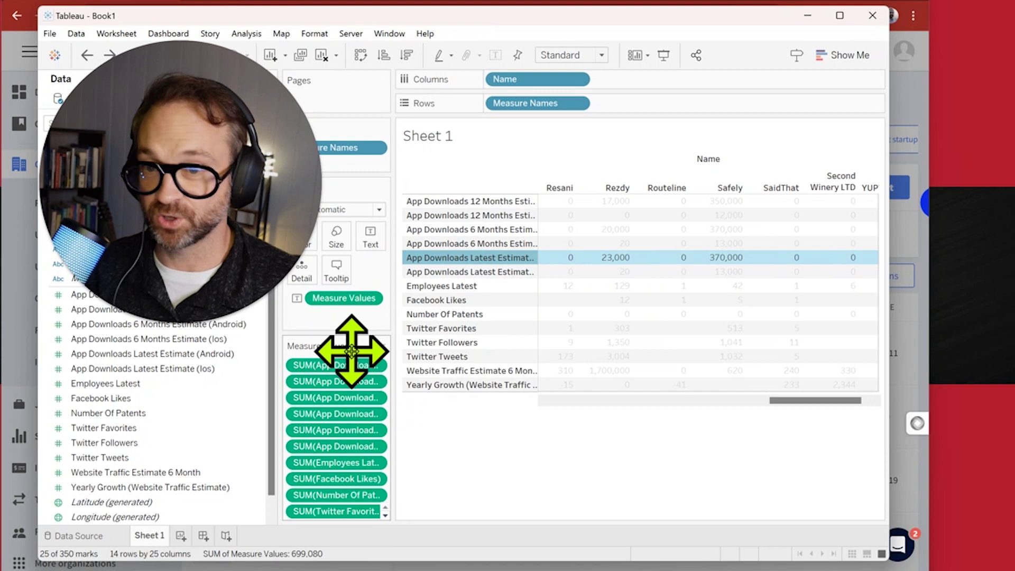
key("ctrl+z")
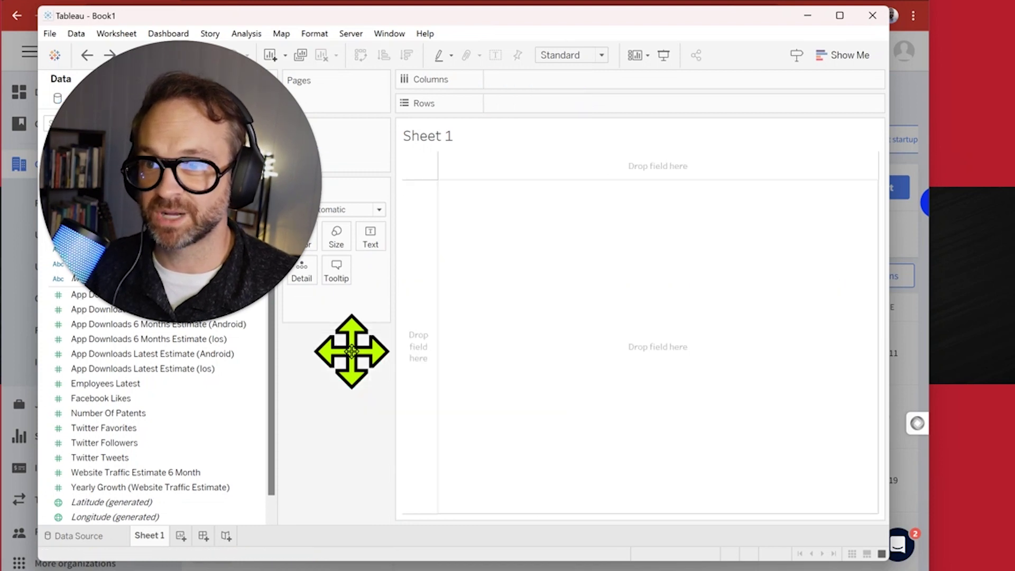
key("ctrl+y")
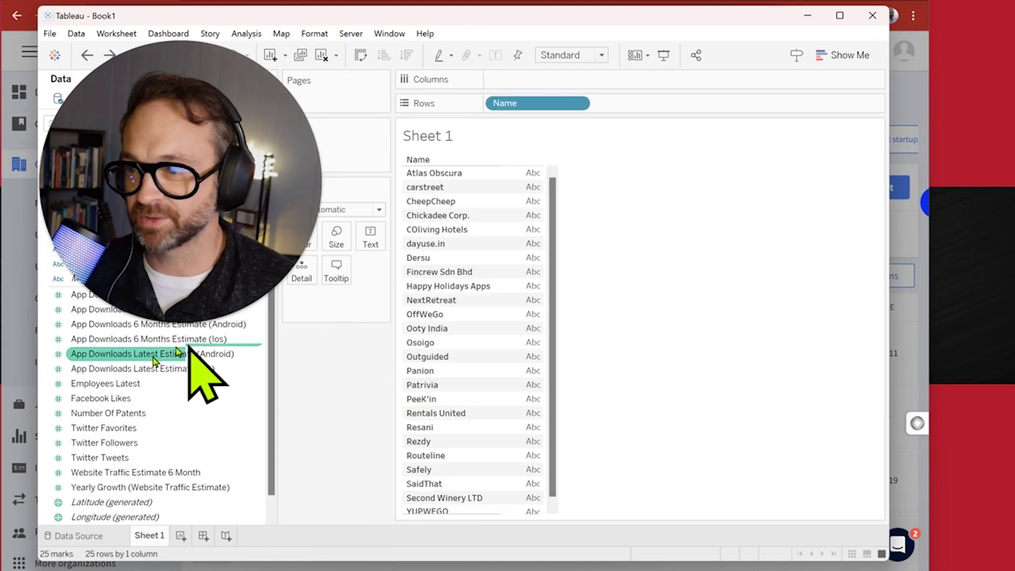
scroll(170, 444, "down", 1)
scroll(163, 443, "up", 4)
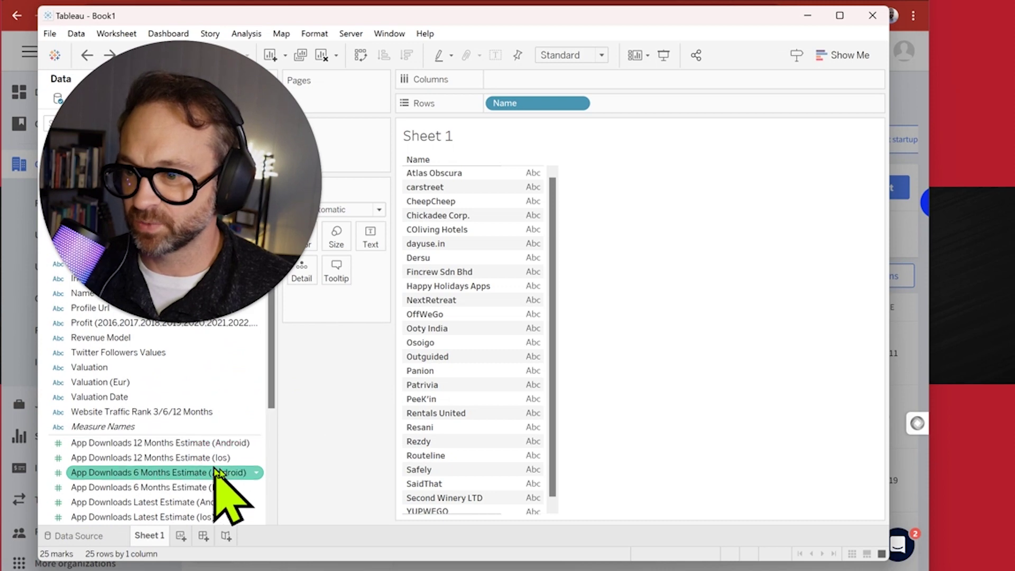
scroll(217, 455, "down", 3)
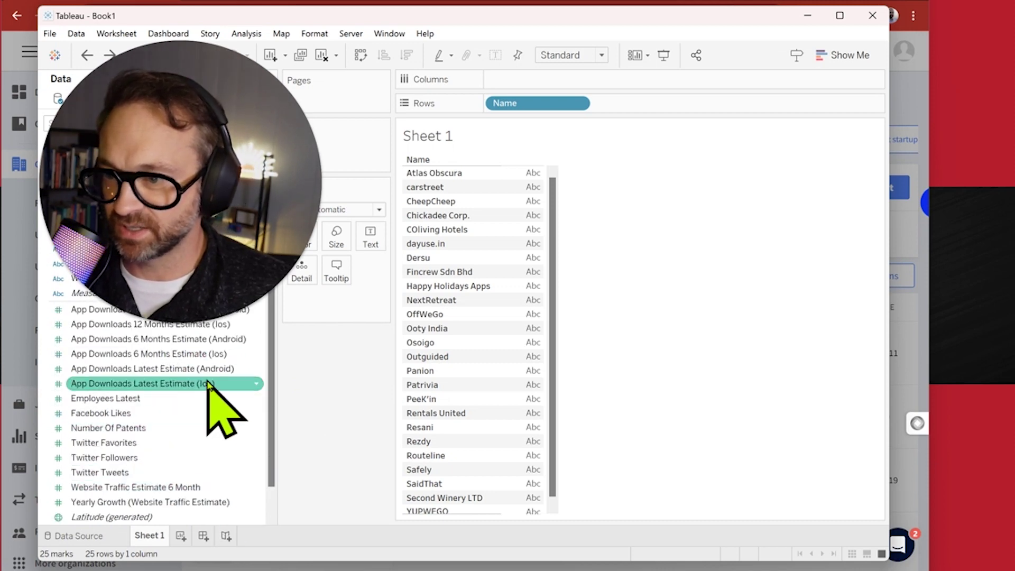
Step: Add App Downloads Latest Estimate (Android) and sort descending, Safely first at 370,000
left_click_drag(215, 369, 524, 294)
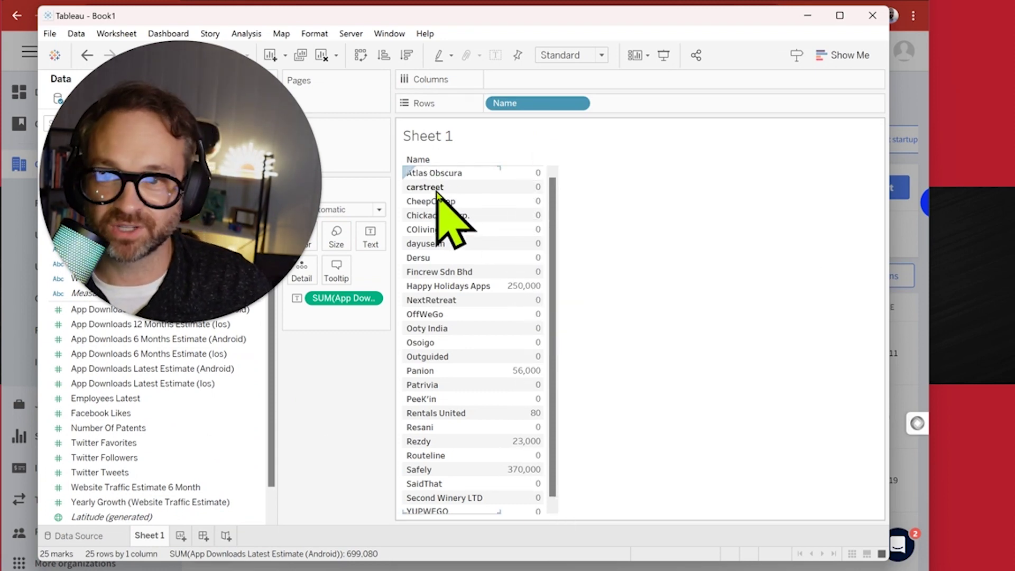
left_click(406, 55)
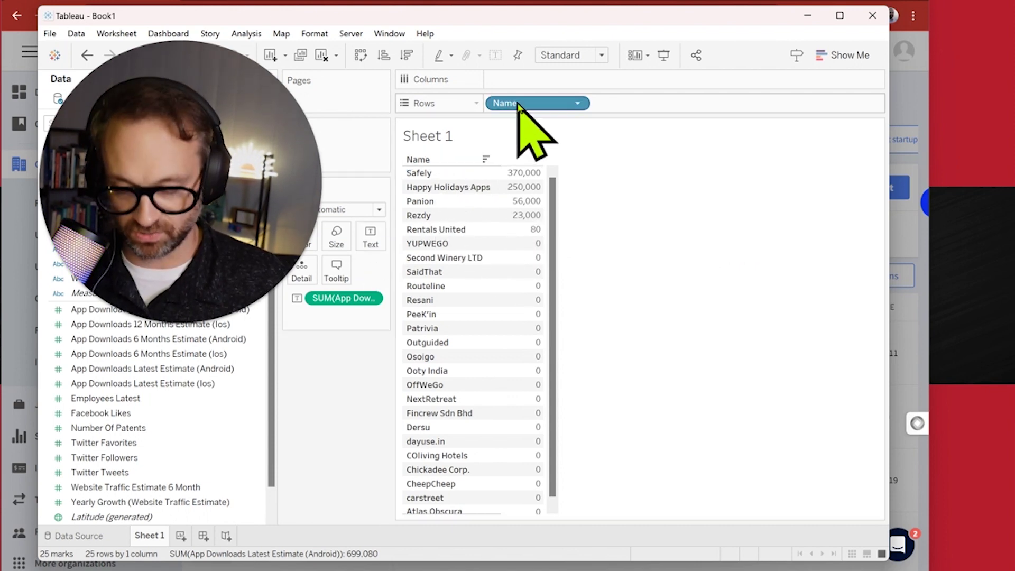
left_click_drag(519, 106, 341, 153)
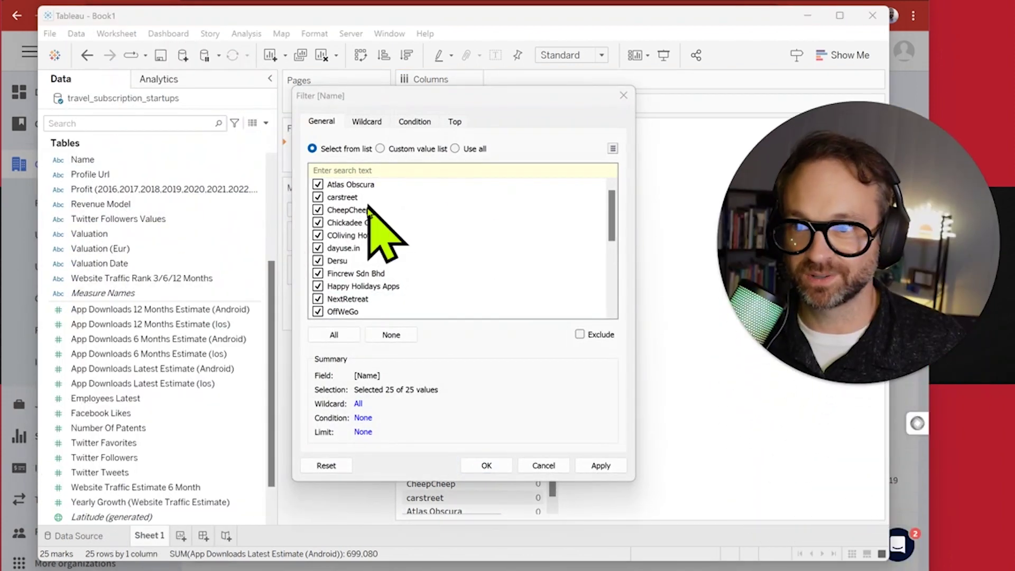
Step: Filter Name by condition: Sum of App Downloads Latest Estimate (Android) > 1, leaving five startups
left_click(415, 122)
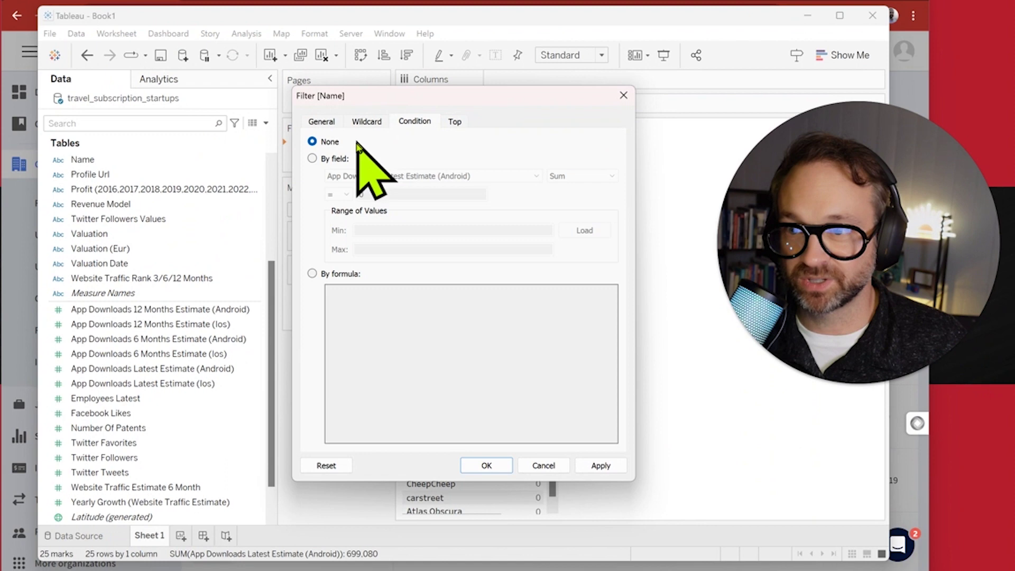
left_click(345, 159)
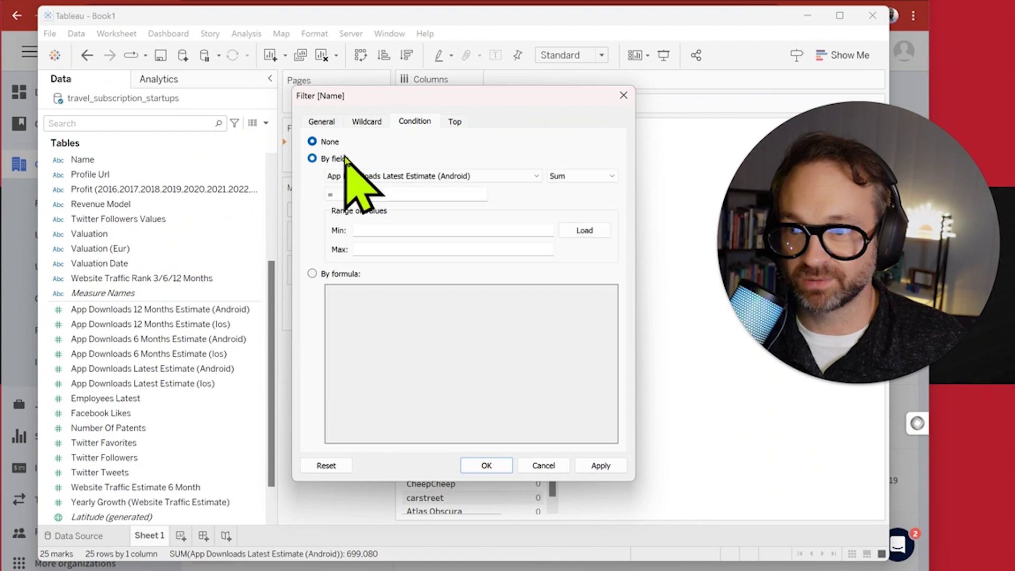
left_click(577, 176)
left_click(338, 194)
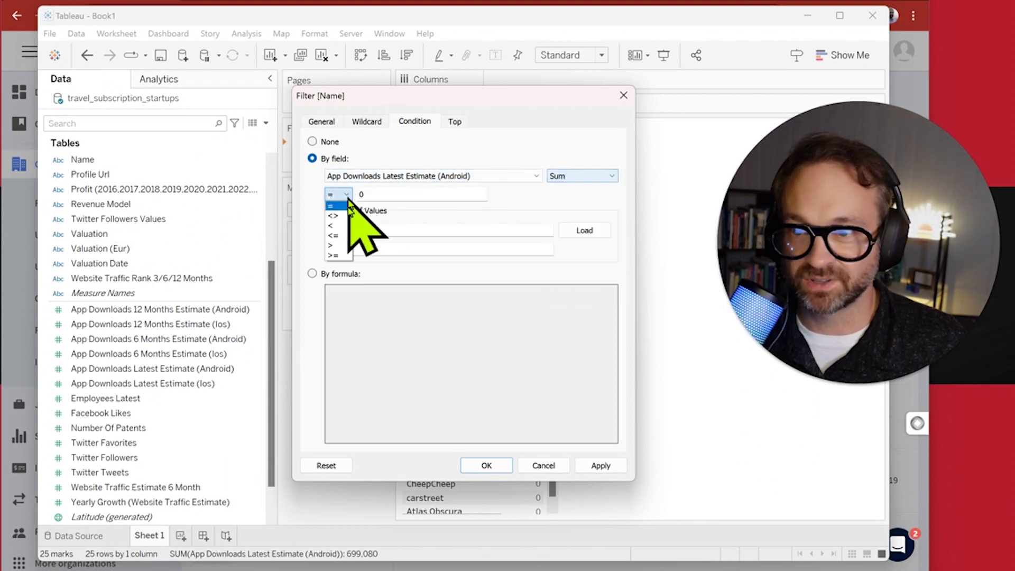
left_click(338, 245)
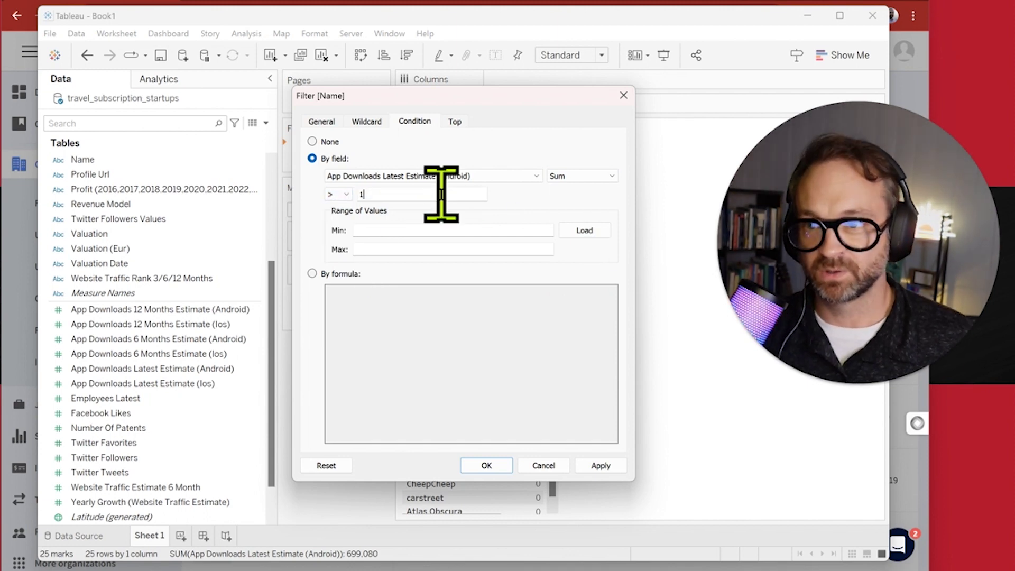
left_click(487, 459)
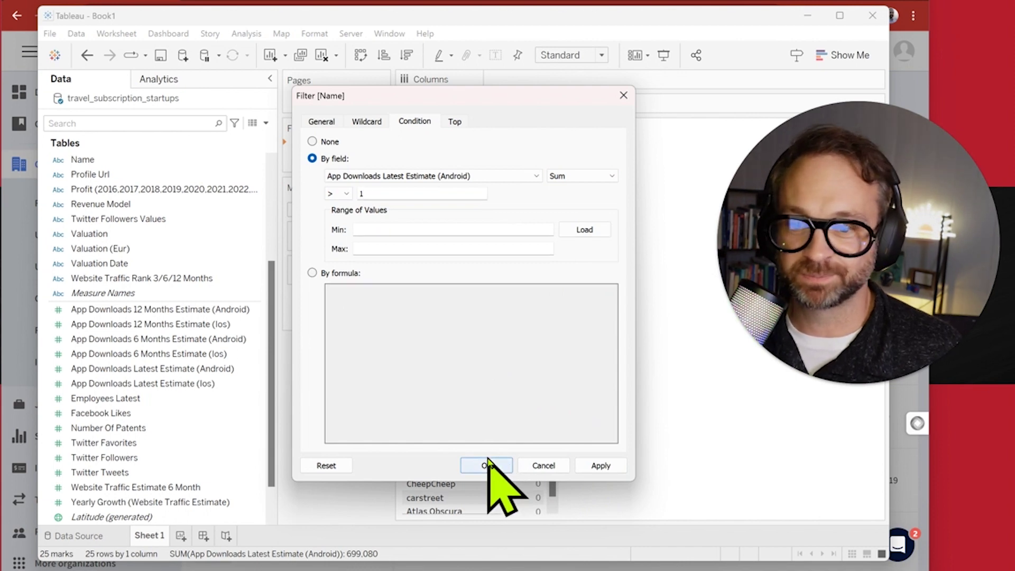
left_click(484, 466)
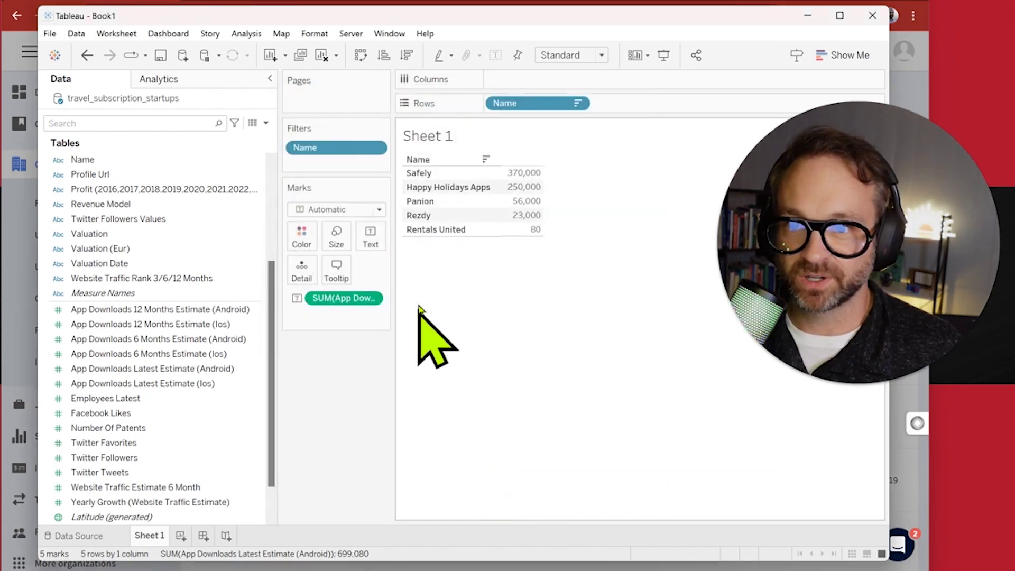
Step: Turn the filtered list into a horizontal bar chart sorted by downloads, largest first
left_click(845, 56)
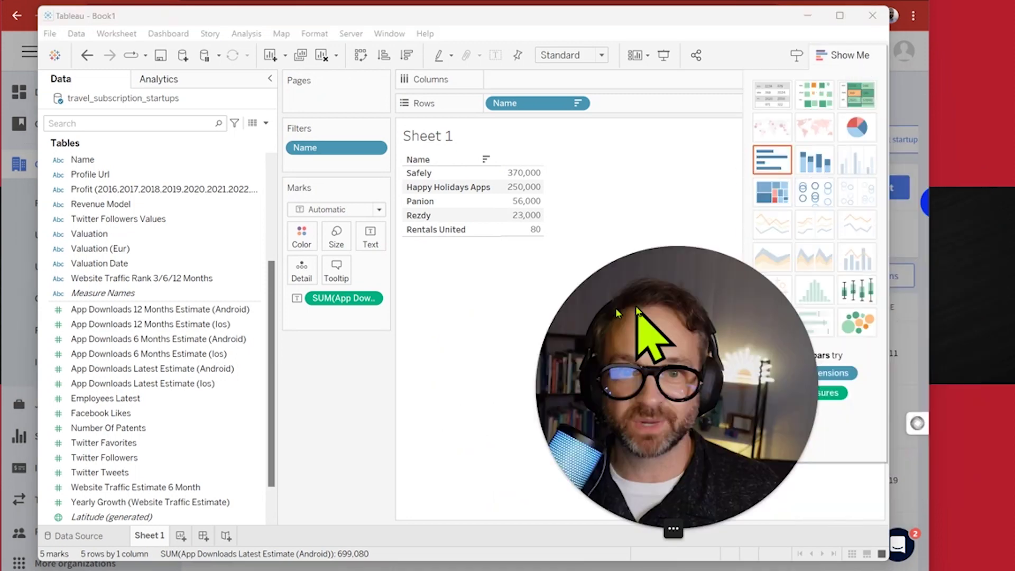
left_click(770, 163)
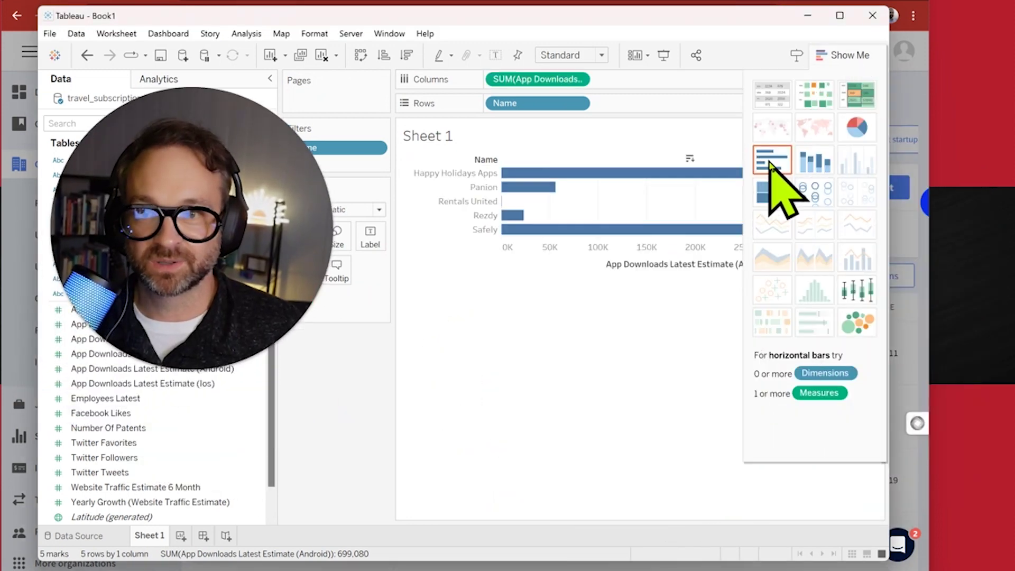
left_click(407, 55)
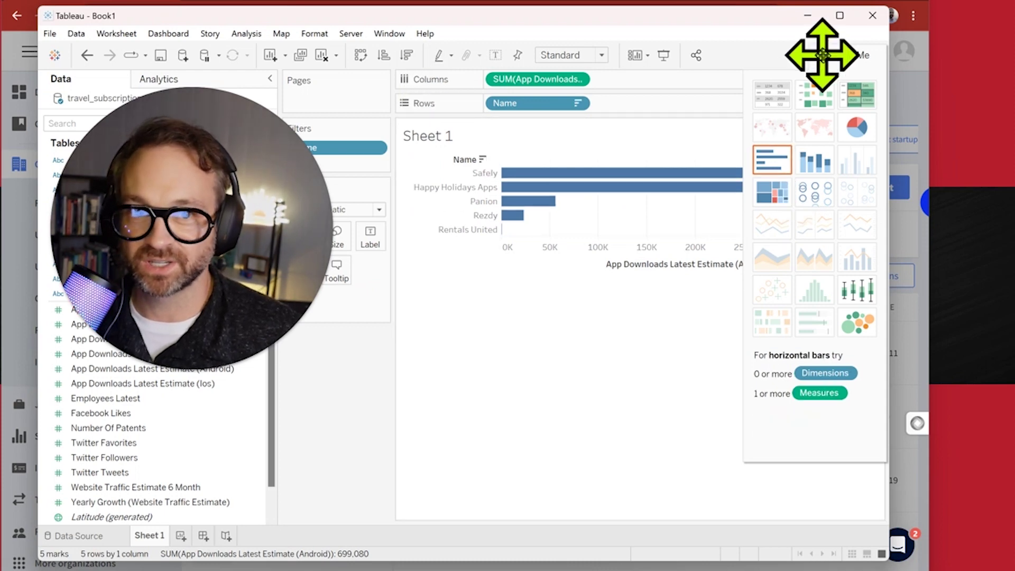
left_click(843, 55)
left_click_drag(147, 261, 61, 186)
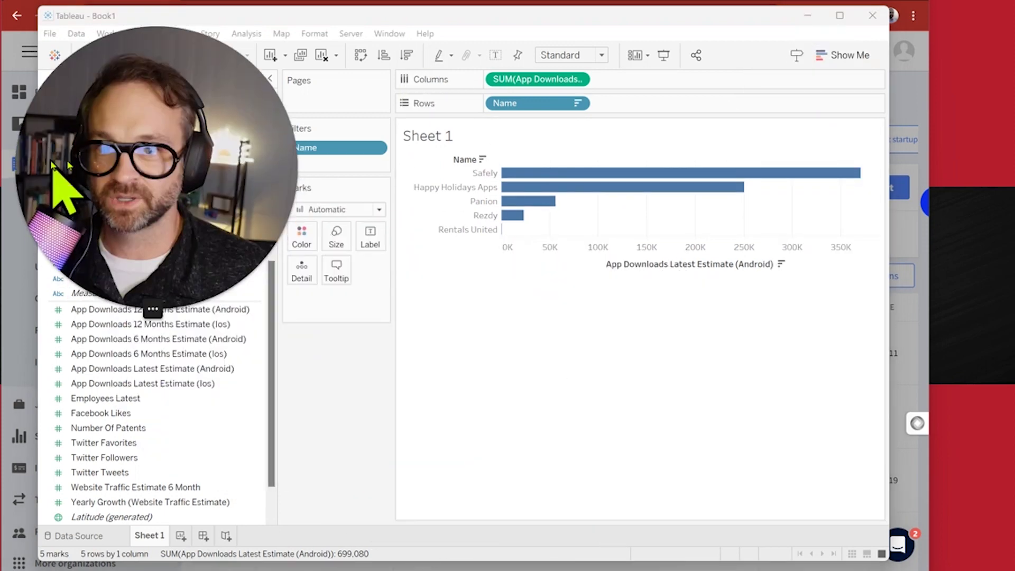
Step: Title the sheet 'Android App Downloads Estimated' and hide the Name row header
double_click(148, 535)
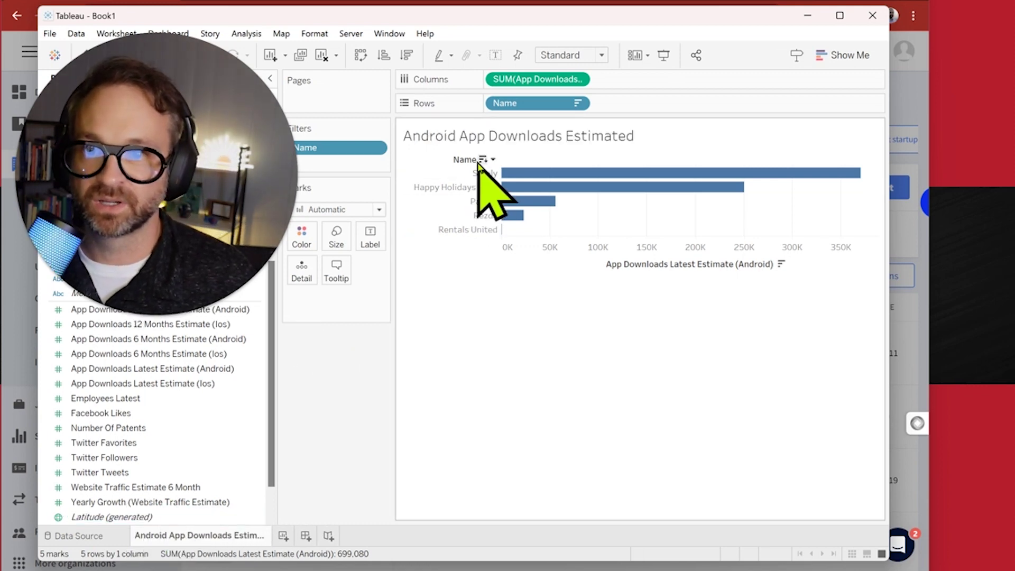
left_click(493, 159)
left_click(529, 299)
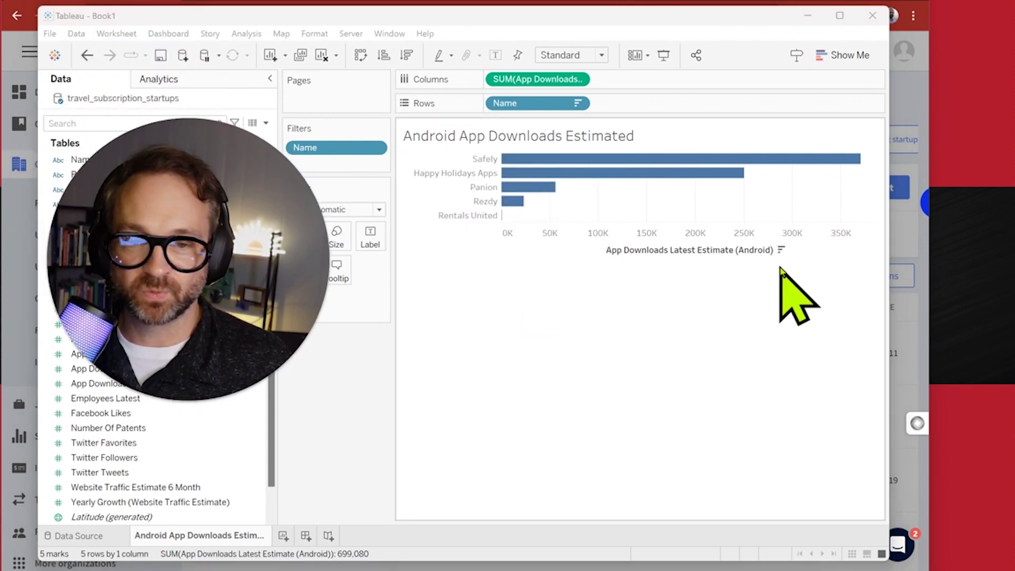
left_click(844, 55)
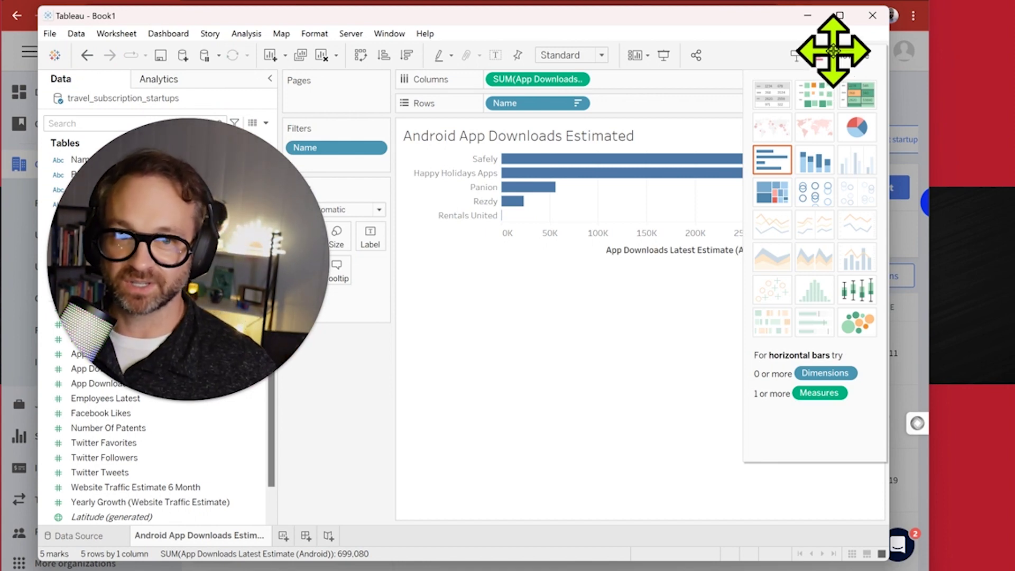
Step: Switch the bar chart to a pie chart of downloads per startup and enlarge it with Ctrl+Shift+B
left_click(857, 127)
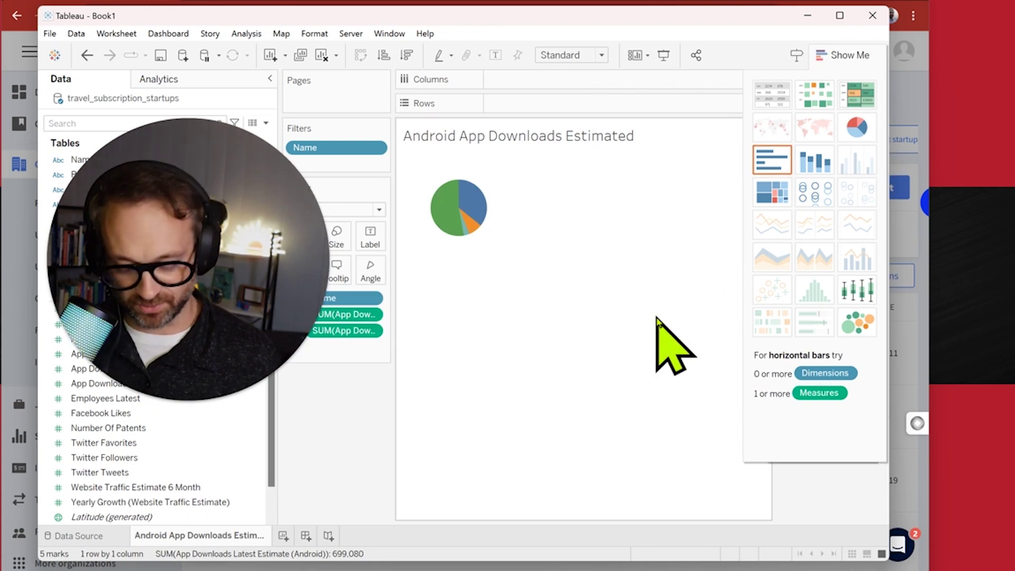
key("ctrl+shift+b")
key("ctrl+shift+b")
key("ctrl+shift+b")
key("ctrl+shift+b")
key("ctrl+shift+b")
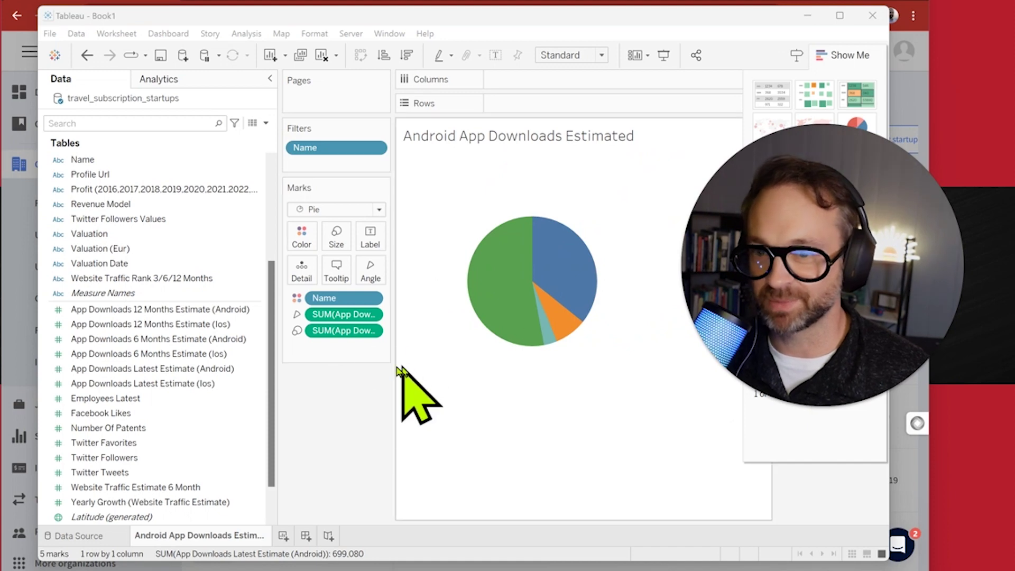
left_click(148, 353)
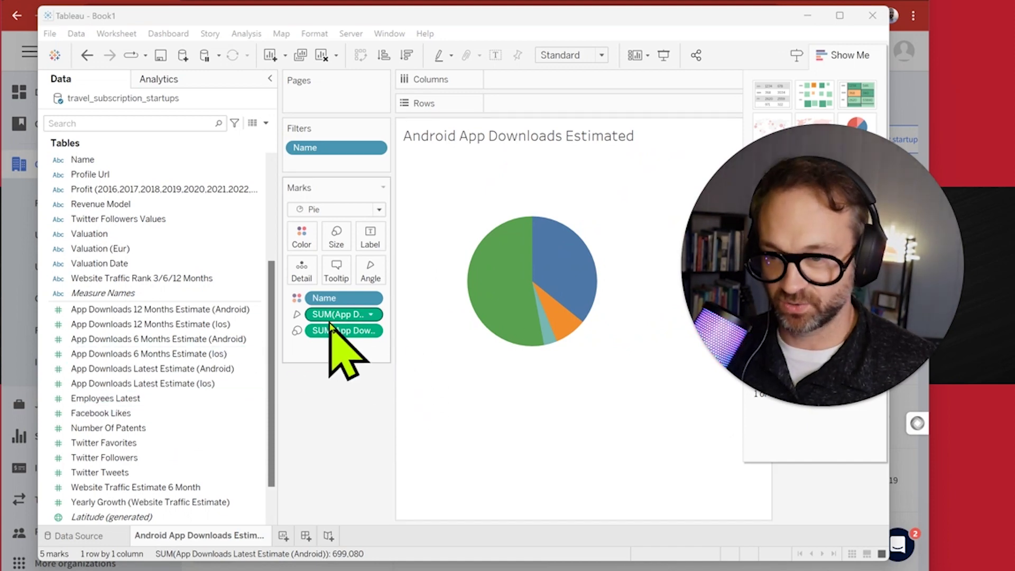
Step: Label slices with Name and download totals, totals in Tw Cen MT Condensed Extra Bold 18
left_click_drag(330, 305, 373, 239)
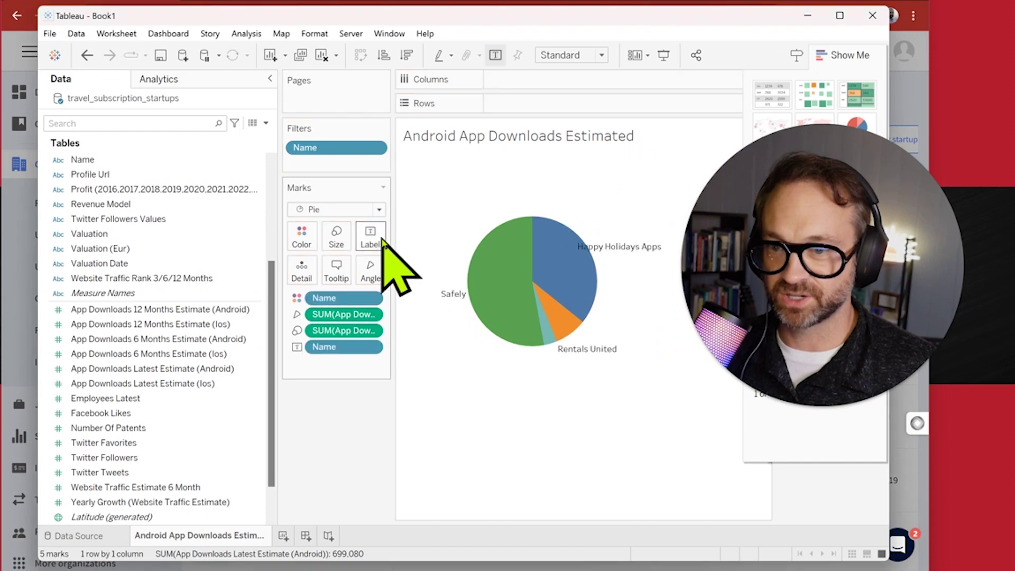
left_click_drag(343, 331, 370, 241)
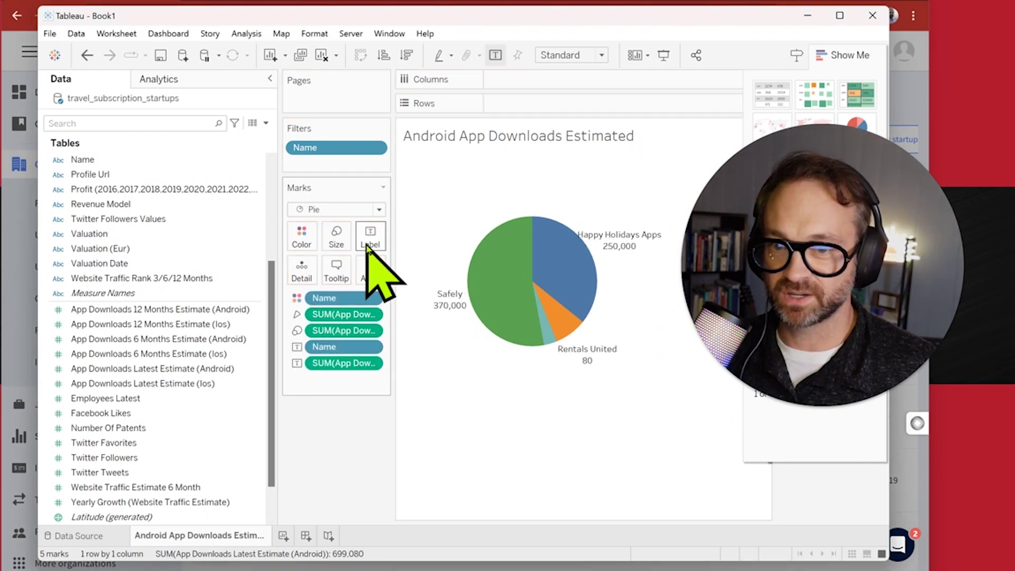
left_click(371, 237)
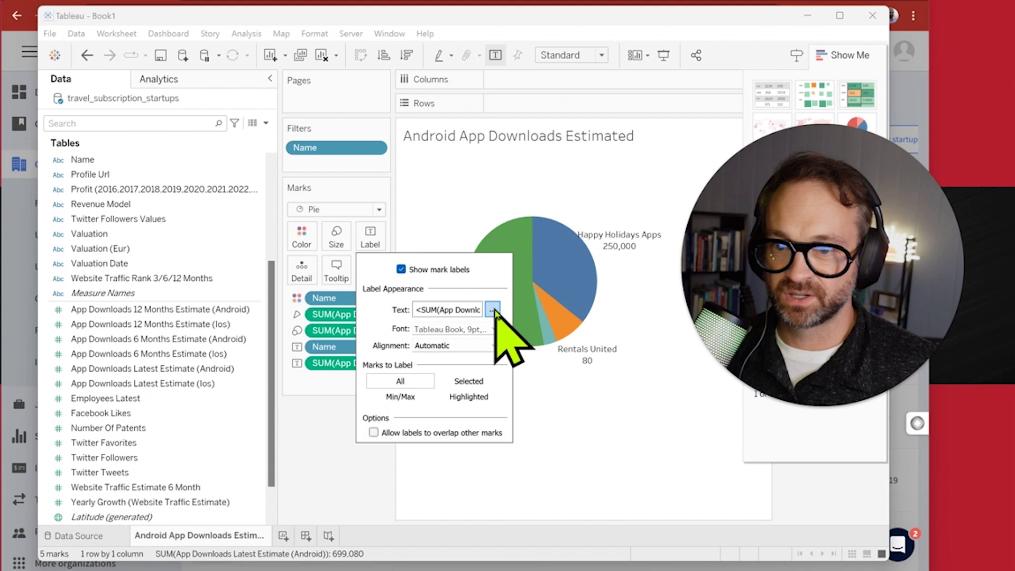
left_click(462, 312)
left_click_drag(577, 156, 329, 147)
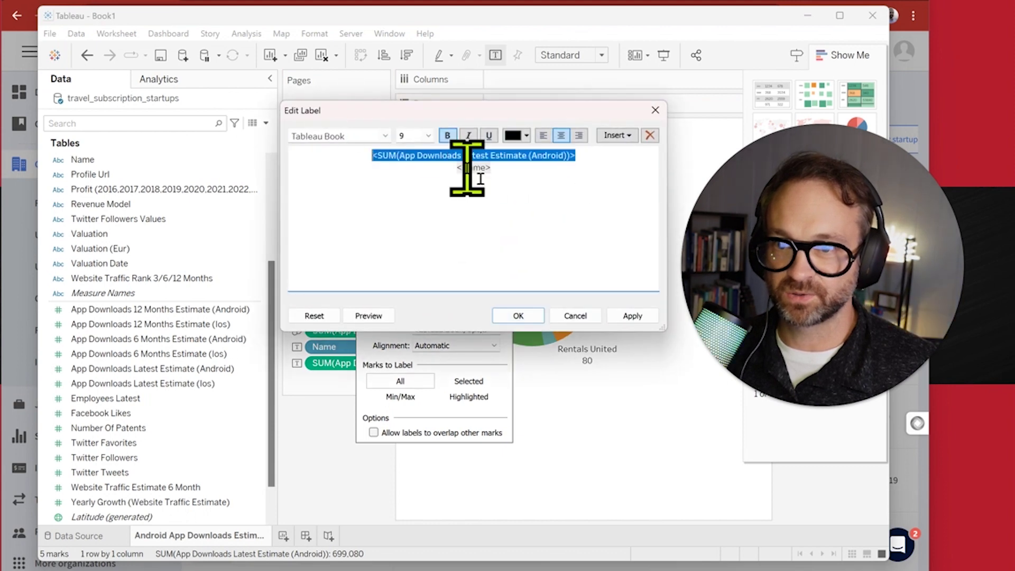
left_click(385, 136)
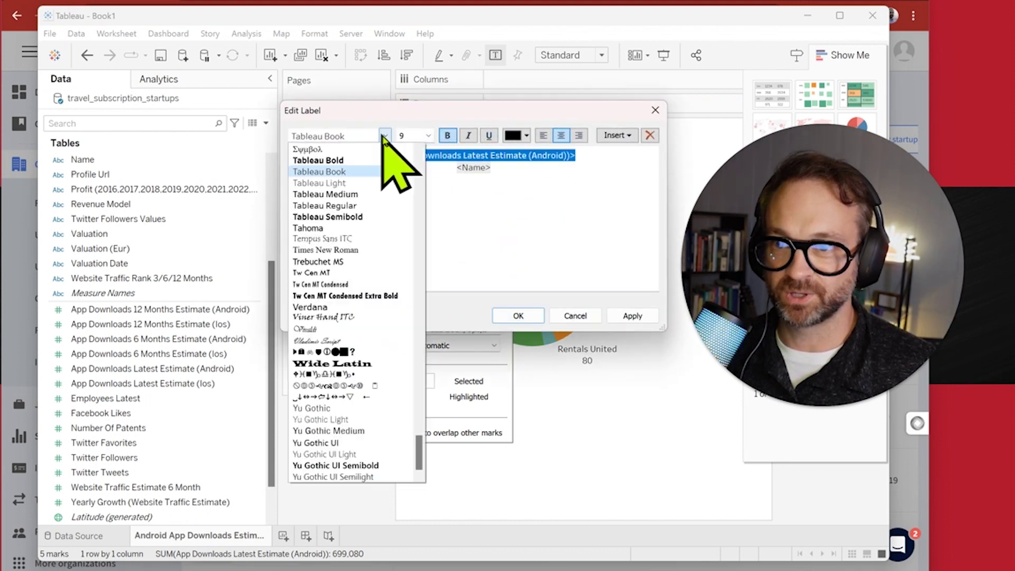
left_click(394, 298)
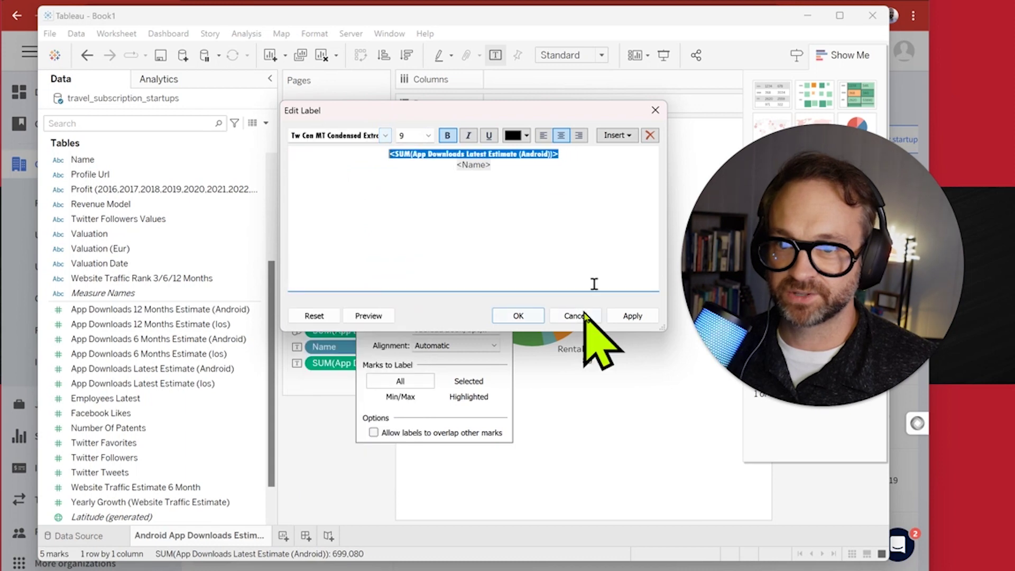
left_click(408, 135)
left_click(407, 211)
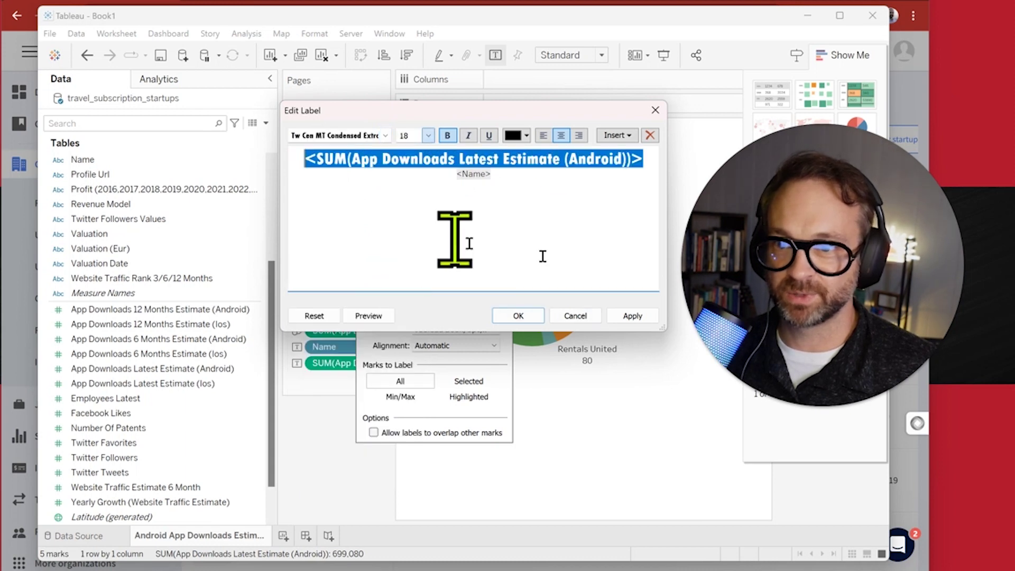
left_click(633, 316)
left_click(518, 316)
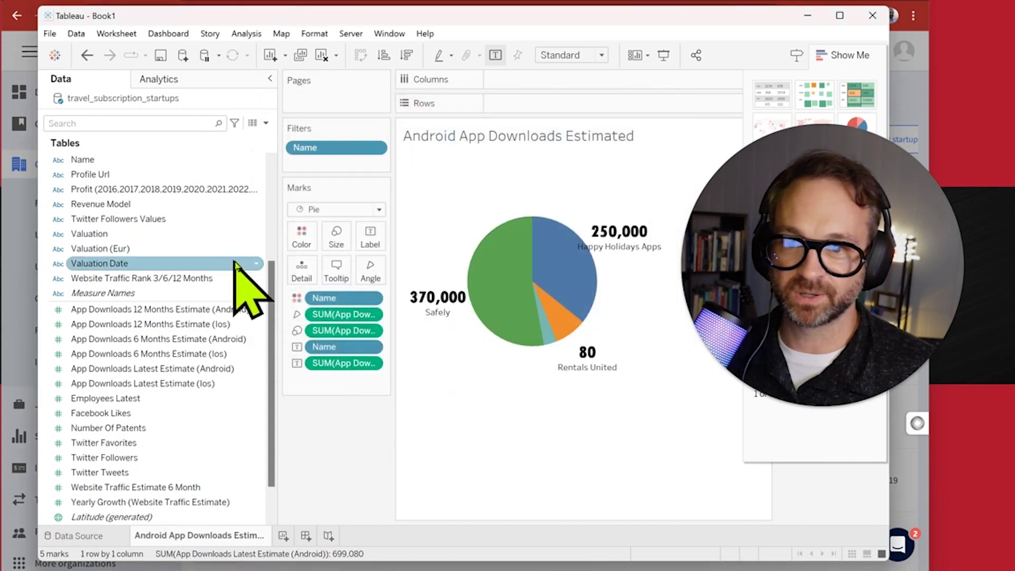
Step: Colour the pie's label text pink
left_click(373, 243)
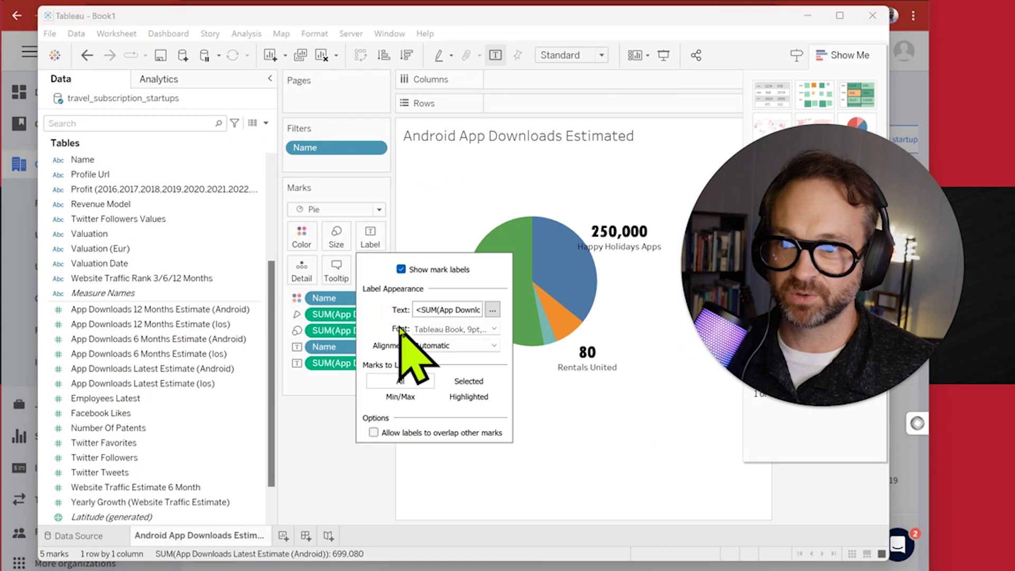
left_click(460, 330)
left_click(485, 405)
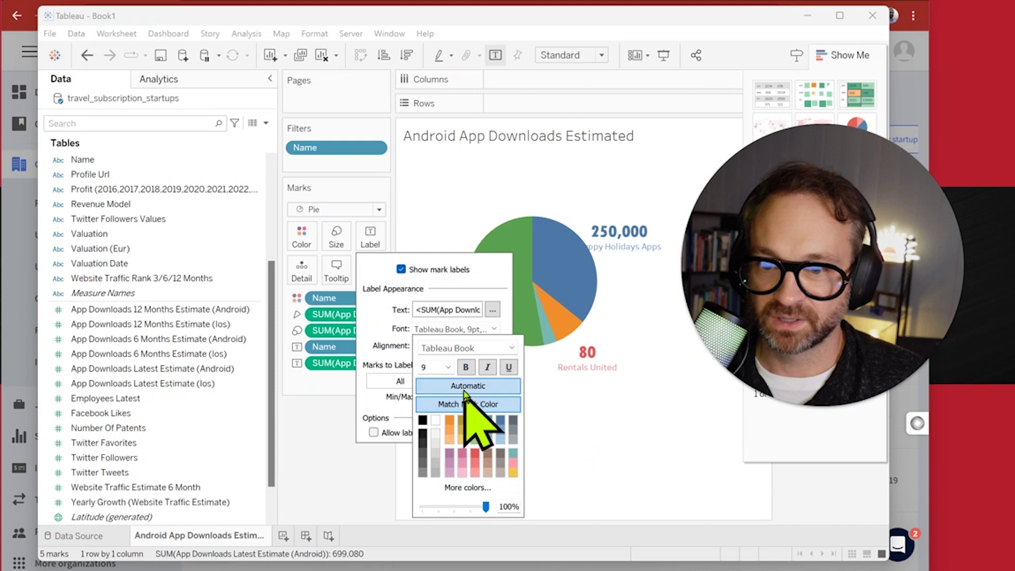
left_click(463, 429)
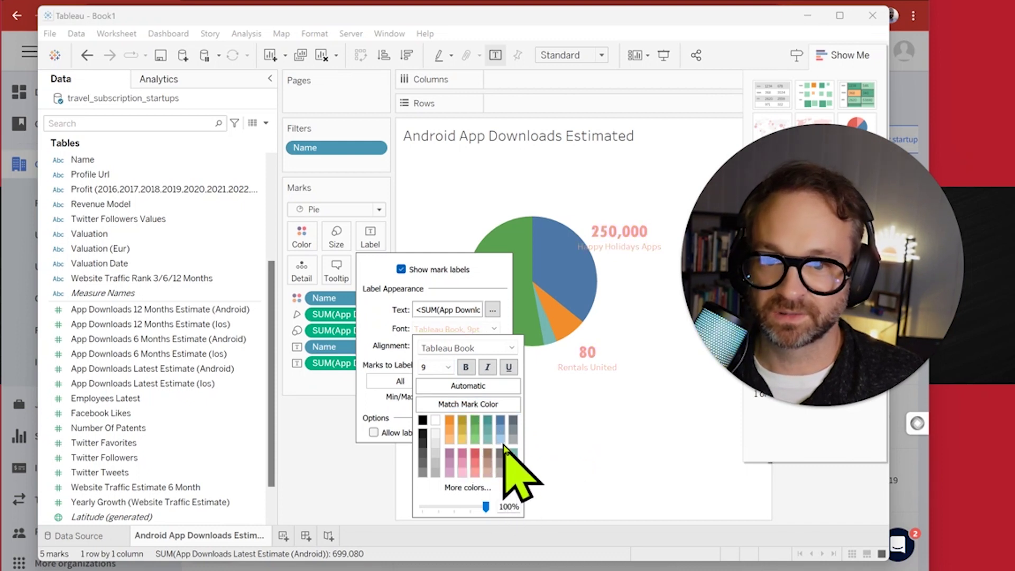
left_click(597, 426)
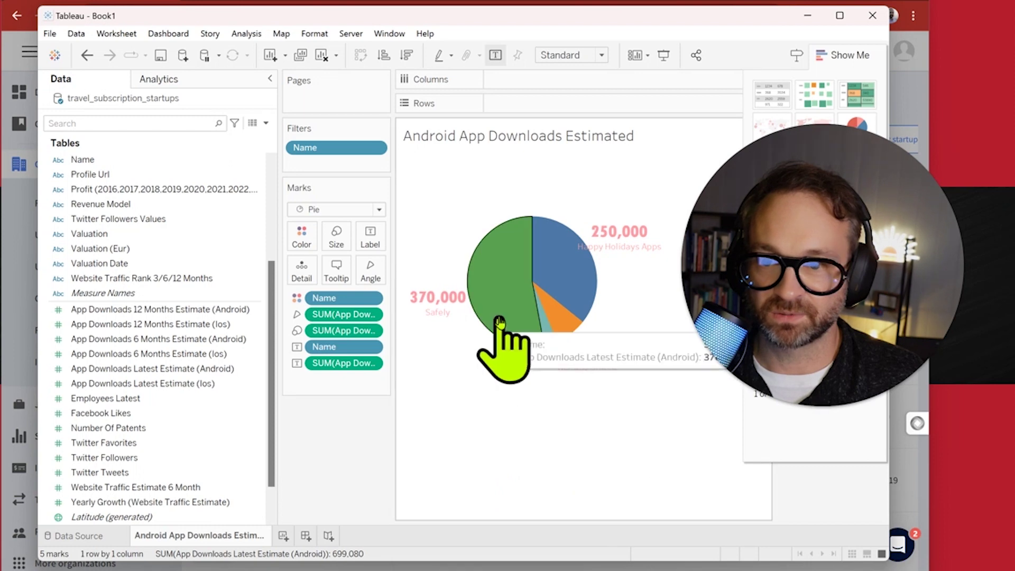
Step: Recolour the pie slices with the Green-Orange-Teal palette
left_click(303, 235)
left_click(352, 282)
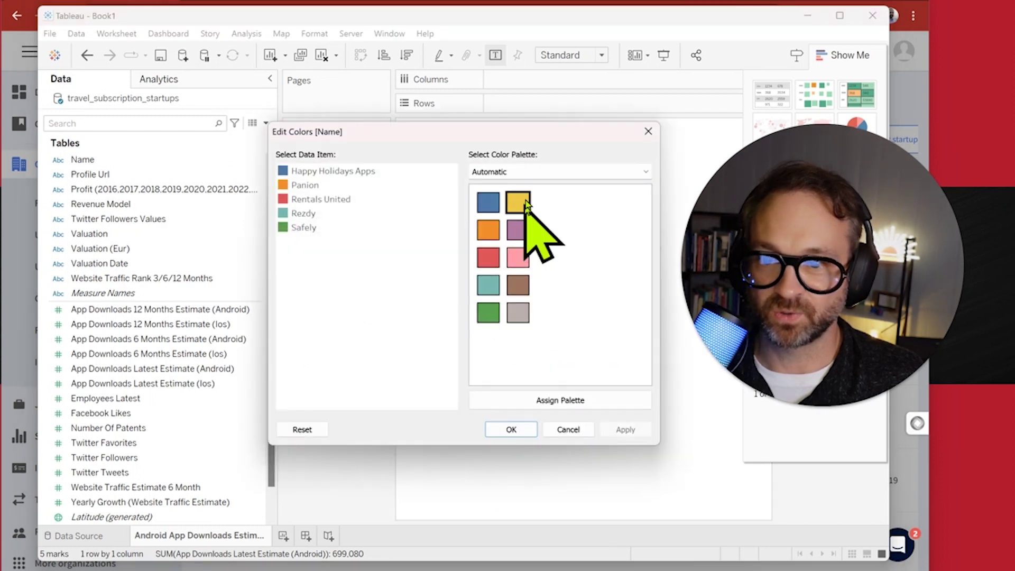
left_click(536, 172)
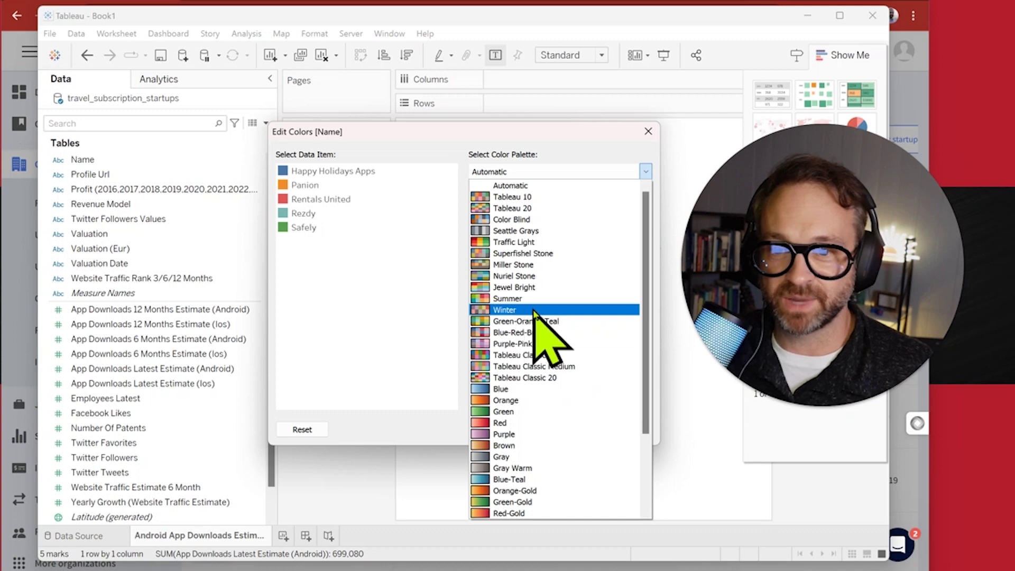
left_click(553, 323)
left_click(618, 402)
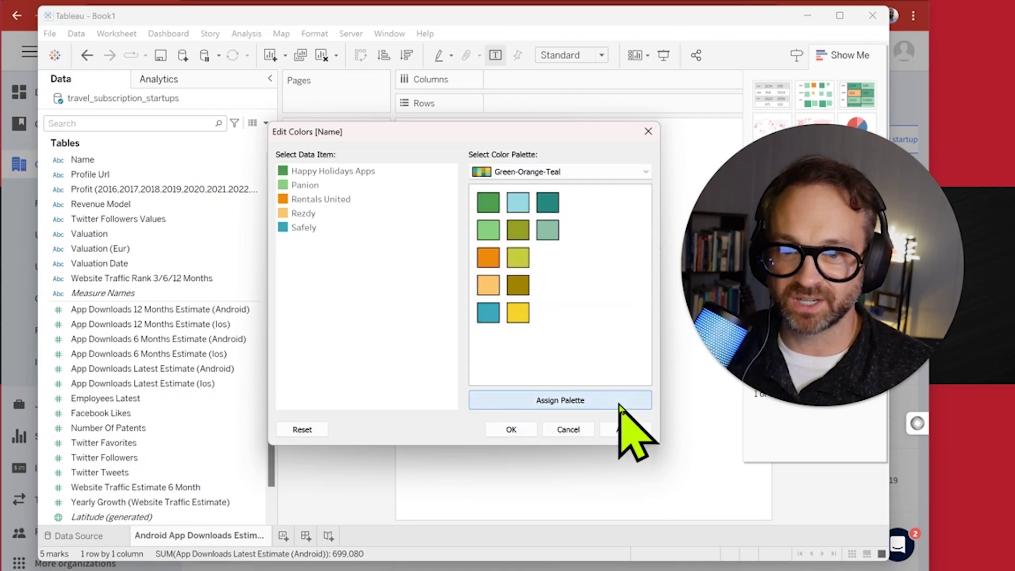
left_click(627, 429)
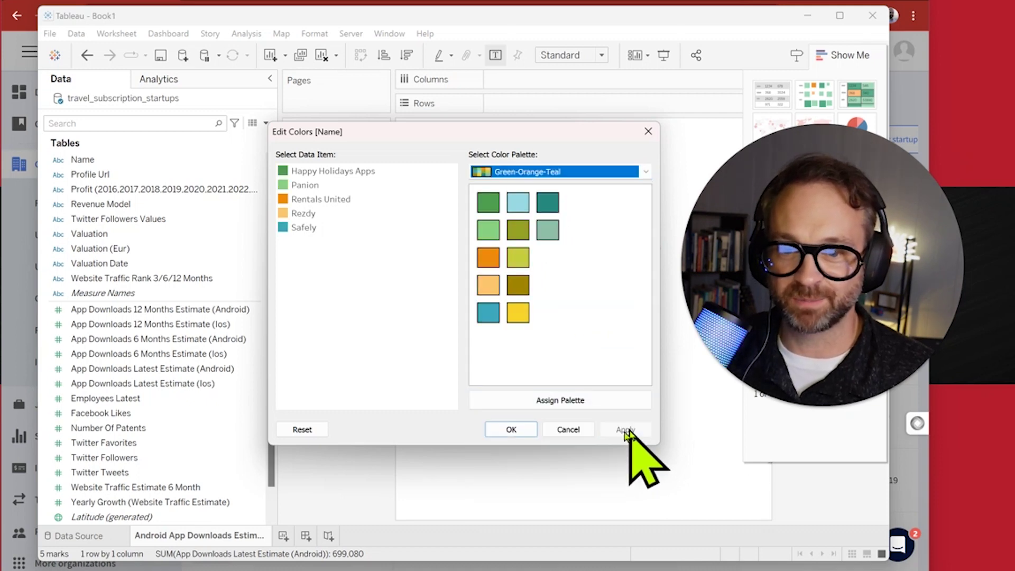
Step: Set the pie's opacity to 80% and give slices a dark grey border
left_click(511, 429)
left_click(314, 240)
mouse_move(366, 314)
left_mouse_down()
mouse_move(341, 313)
mouse_move(353, 315)
left_mouse_up()
left_click(363, 348)
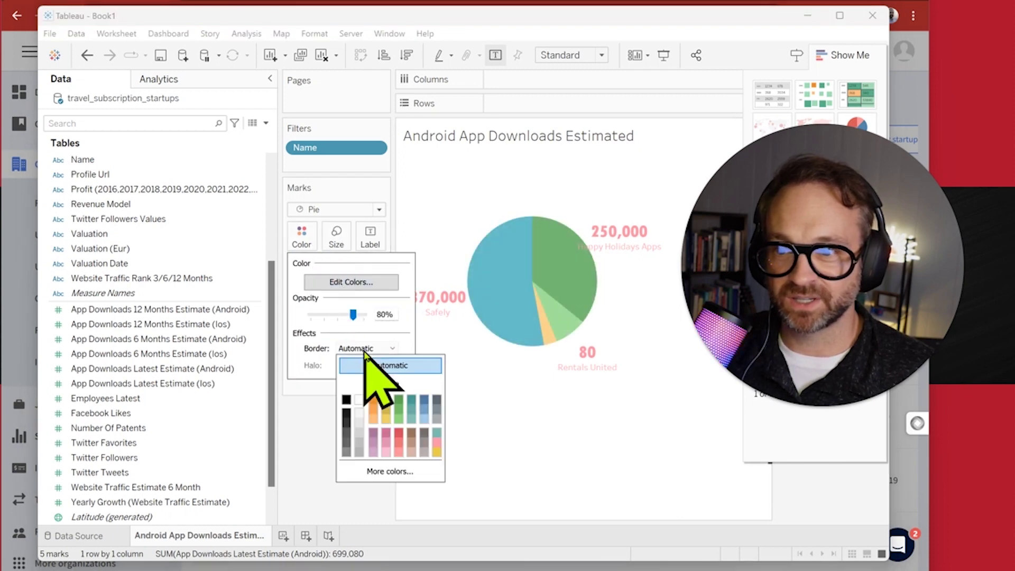
left_click(348, 428)
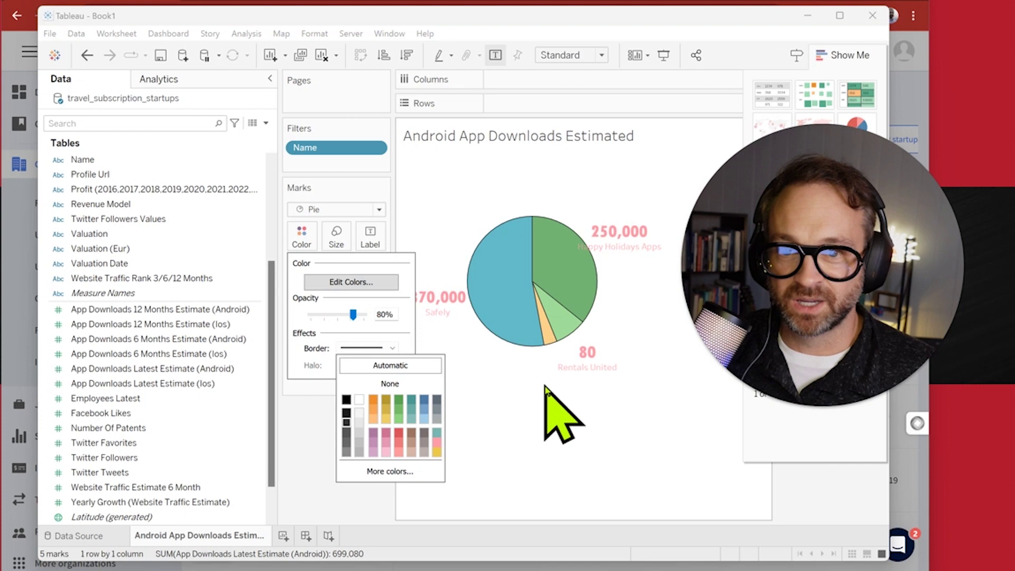
left_click(560, 421)
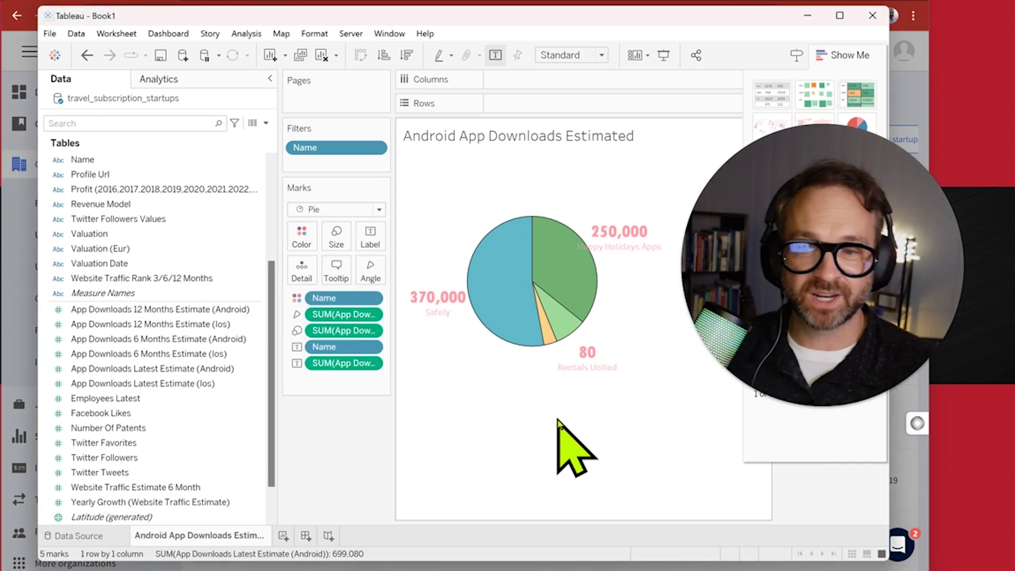
left_click(283, 536)
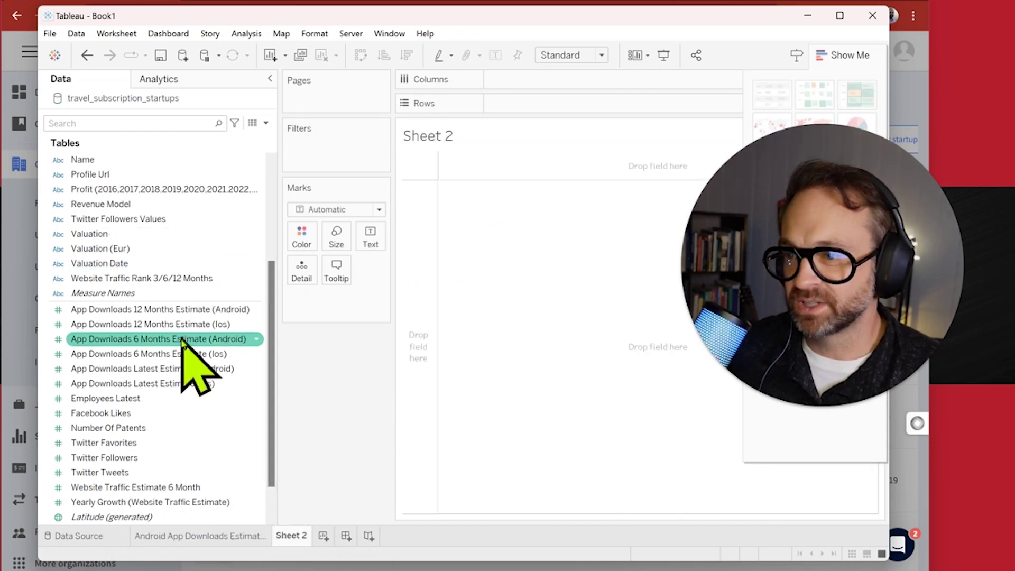
Step: On Sheet 2, put Name on Detail and then on Color, one mark per startup
scroll(137, 209, "up", 4)
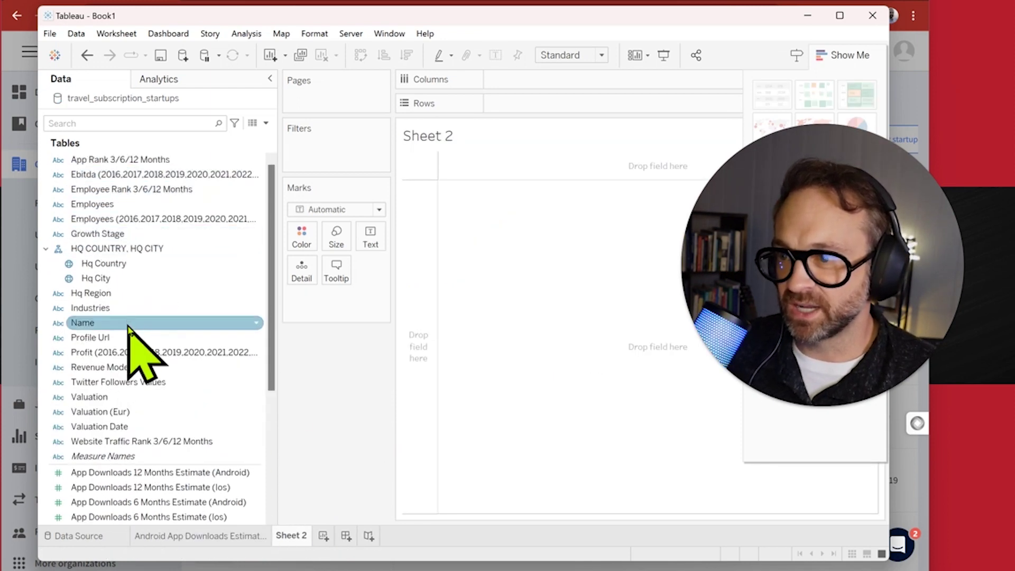
left_click_drag(128, 326, 303, 271)
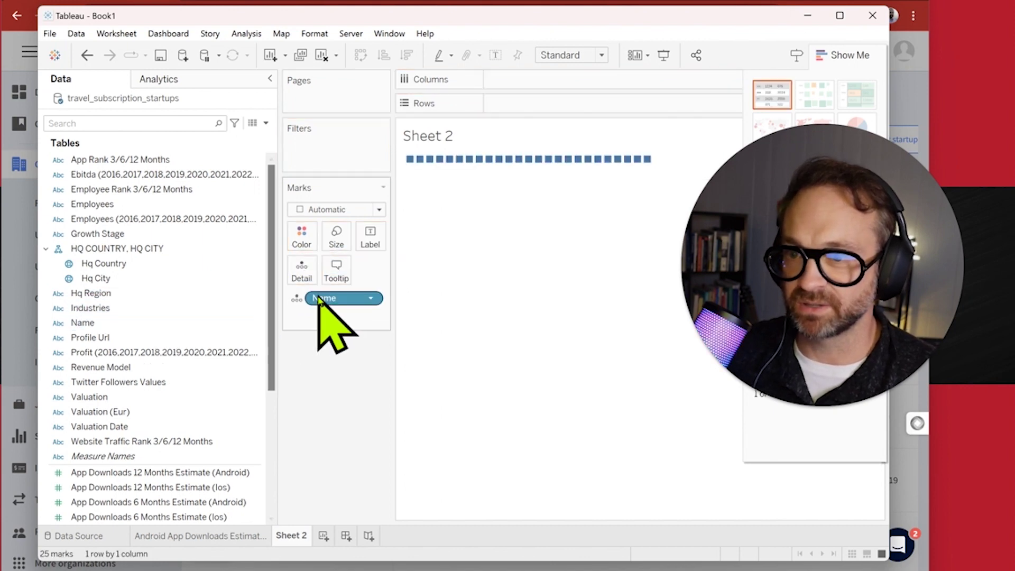
left_click_drag(317, 296, 299, 232)
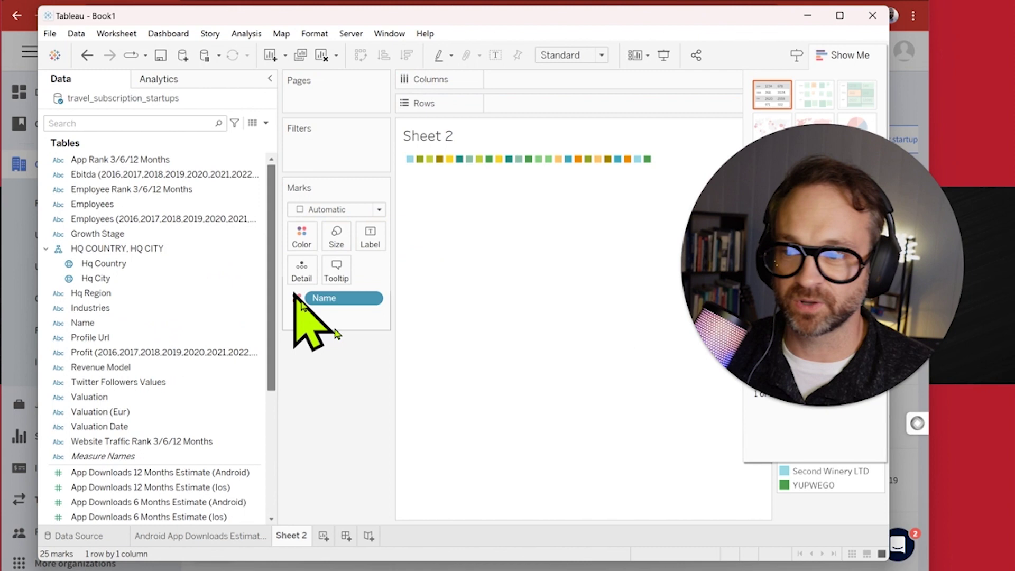
left_click(841, 56)
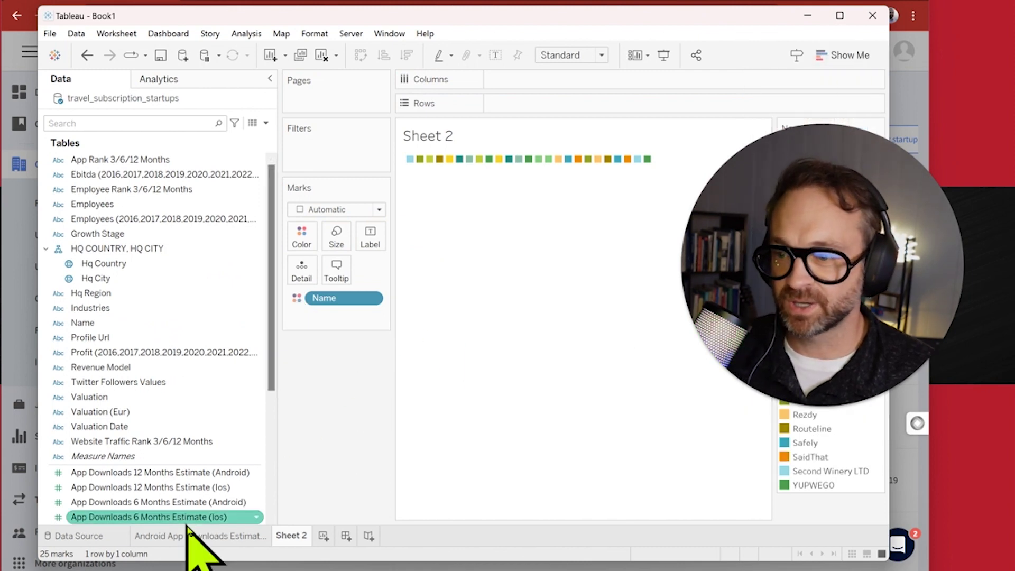
Step: Show Twitter Favorites, Followers and Tweets as a text table, then undo it
scroll(195, 500, "down", 3)
scroll(191, 495, "down", 2)
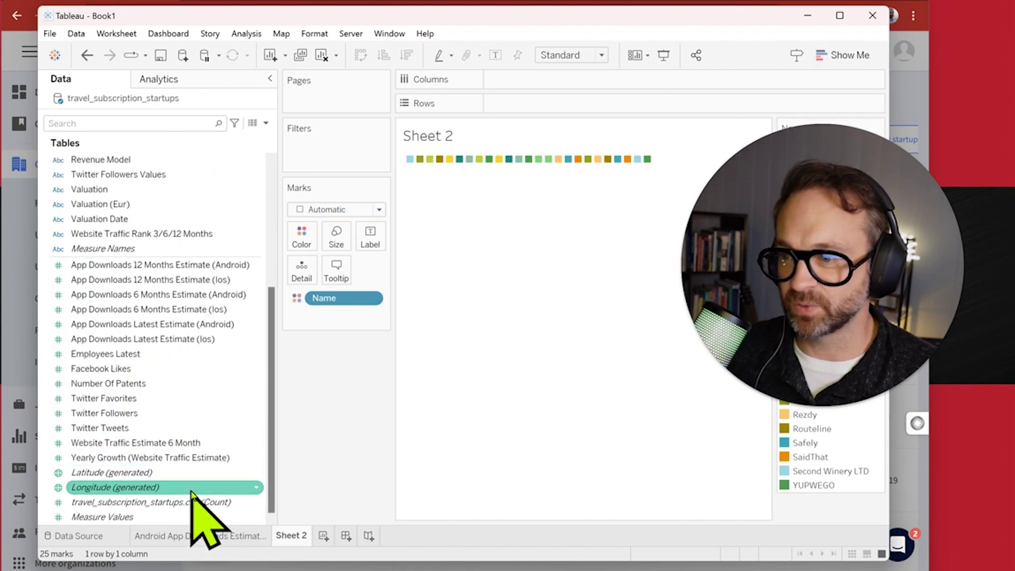
left_click(192, 399)
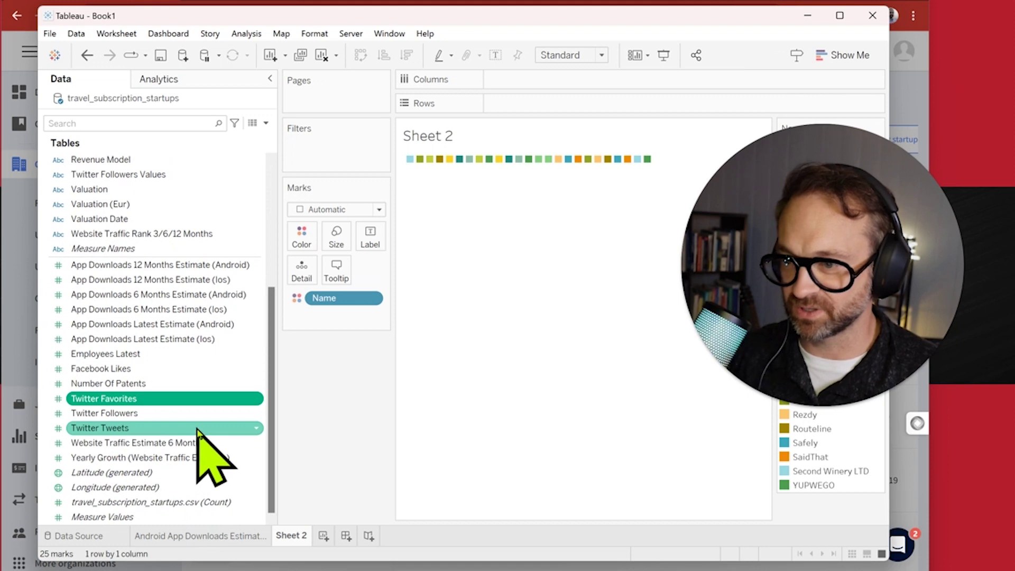
left_click(197, 429, "shift")
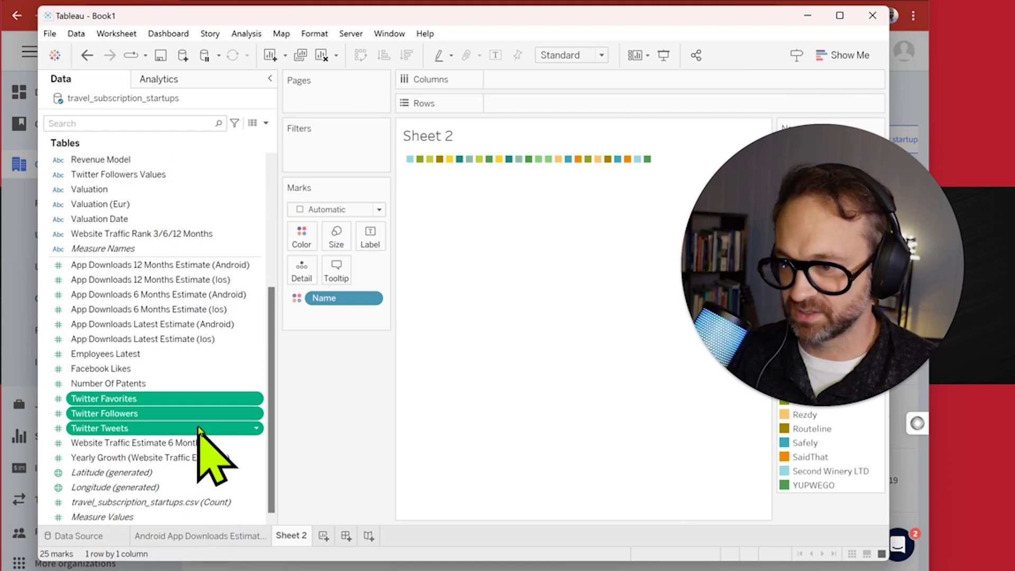
left_click_drag(198, 404, 579, 114)
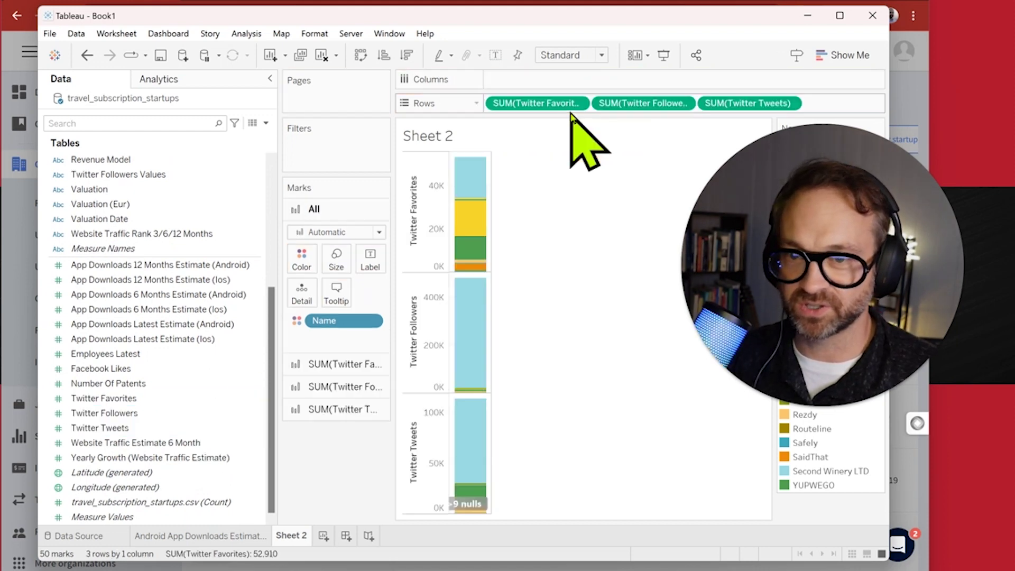
left_click(847, 55)
left_click(778, 94)
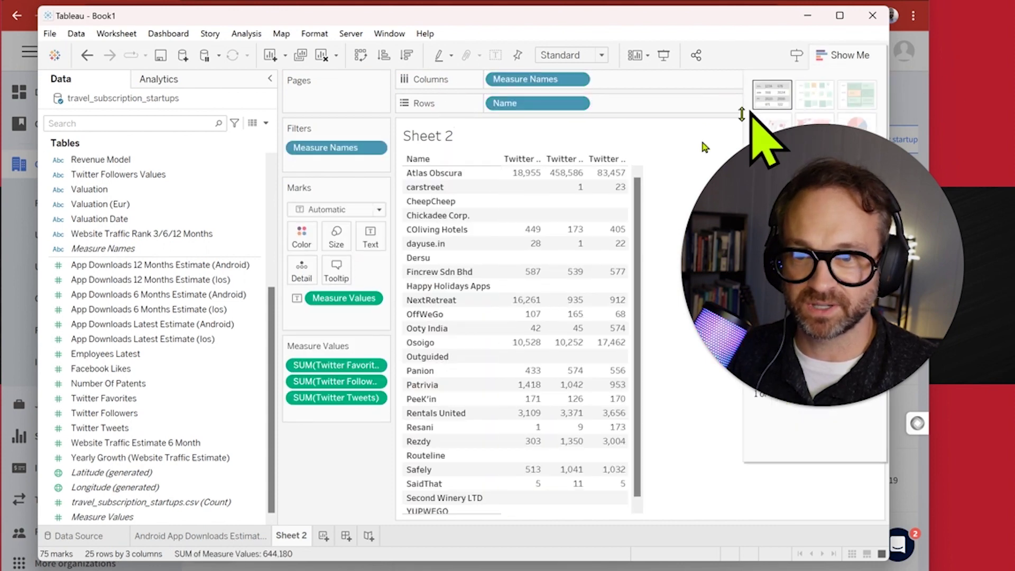
scroll(600, 442, "down", 1)
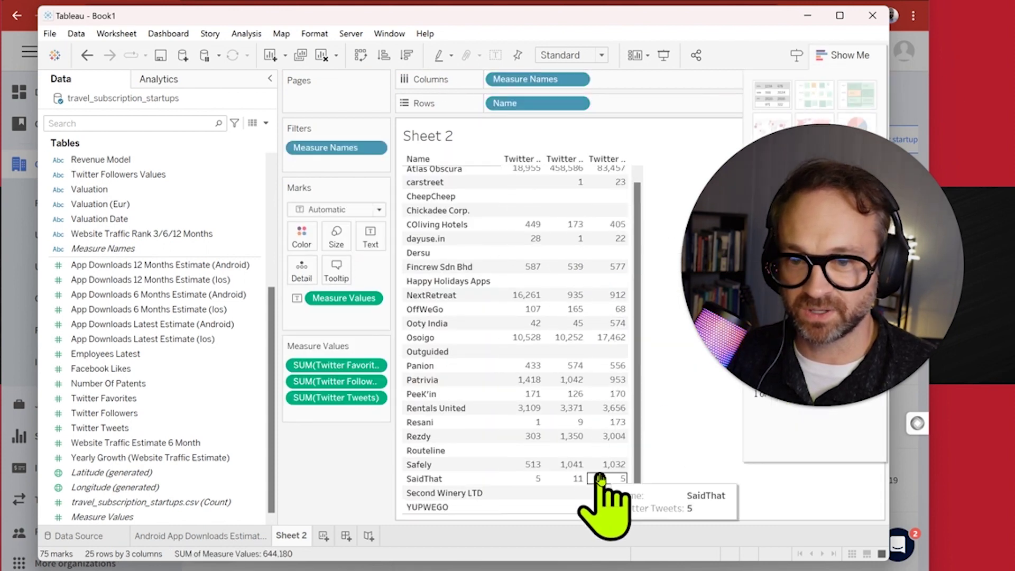
scroll(603, 492, "up", 1)
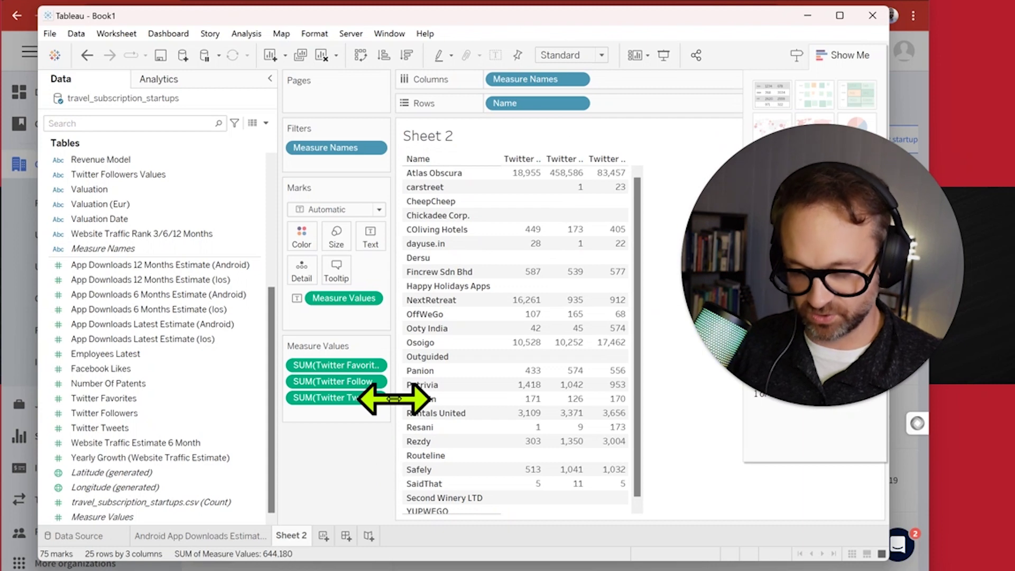
key("ctrl+z")
key("ctrl+z")
key("ctrl+z")
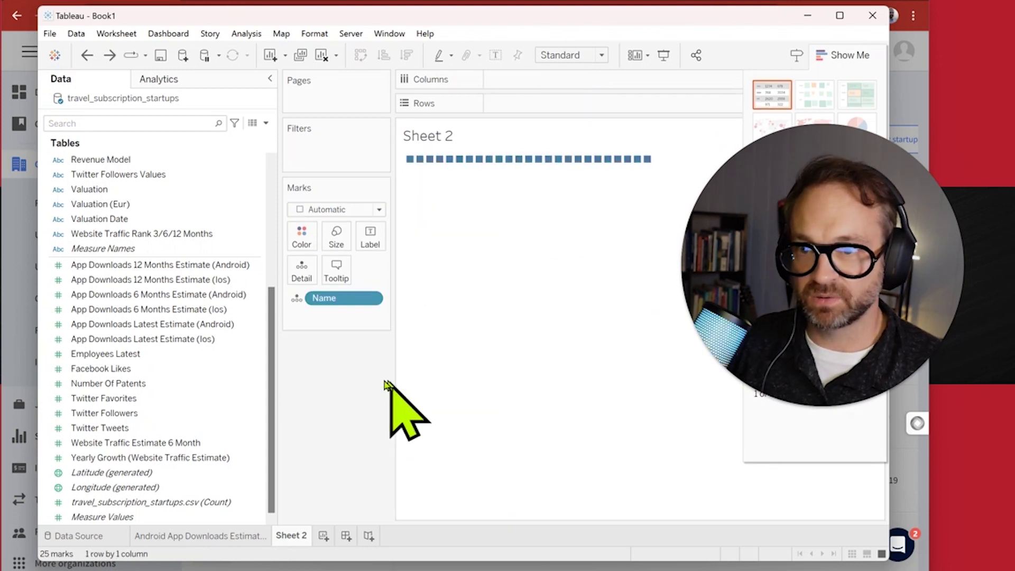
Step: Restore Name on Color and plot Twitter Favorites (Columns) against Twitter Followers (Rows)
key("ctrl+y")
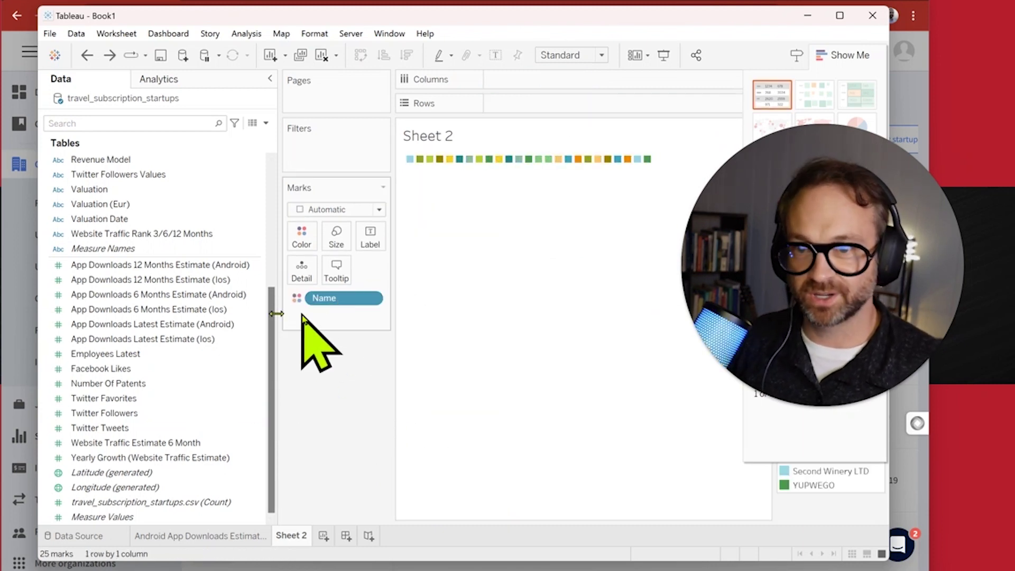
left_click_drag(211, 399, 508, 84)
left_click_drag(190, 414, 534, 104)
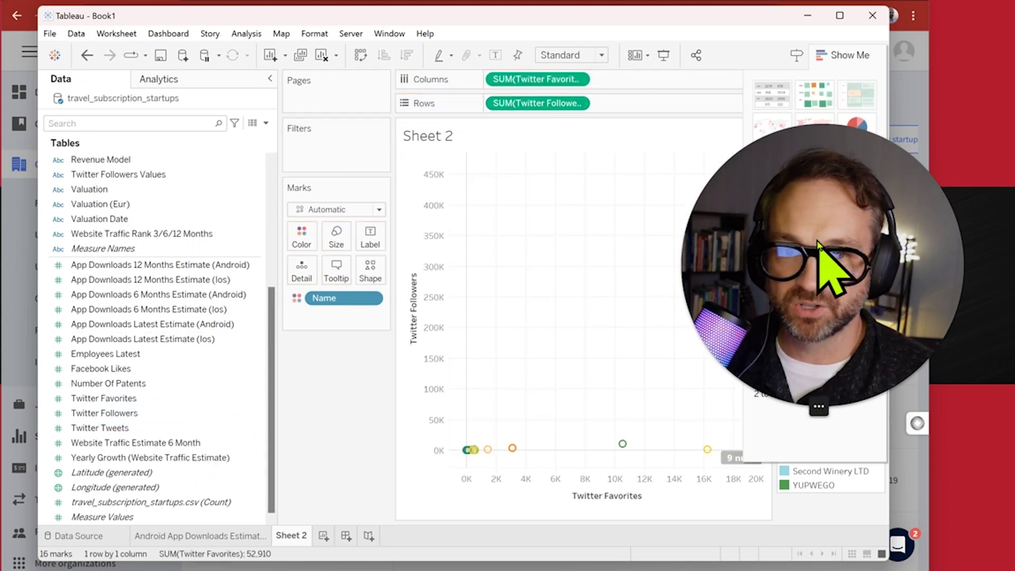
left_click_drag(819, 242, 210, 170)
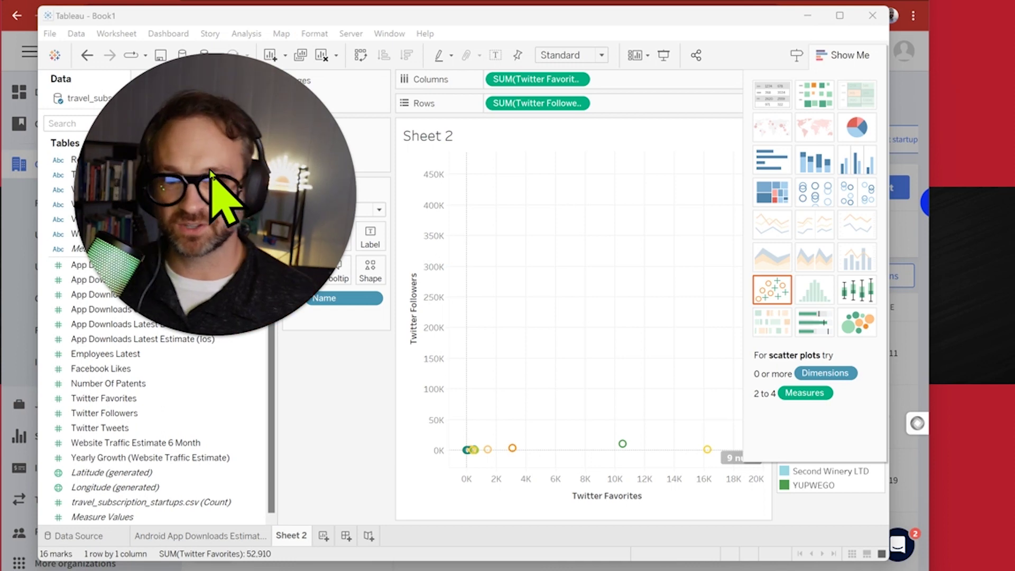
left_click(843, 53)
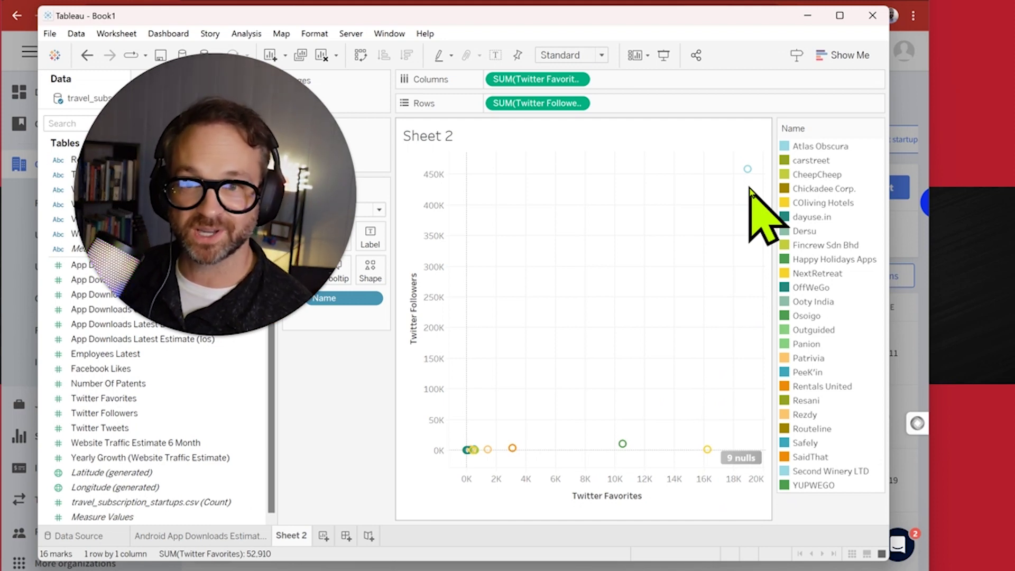
left_click(743, 459)
Step: Filter out the 9 null points and rename the sheet 'Twitter Favorites vs Follers'
left_click(571, 290)
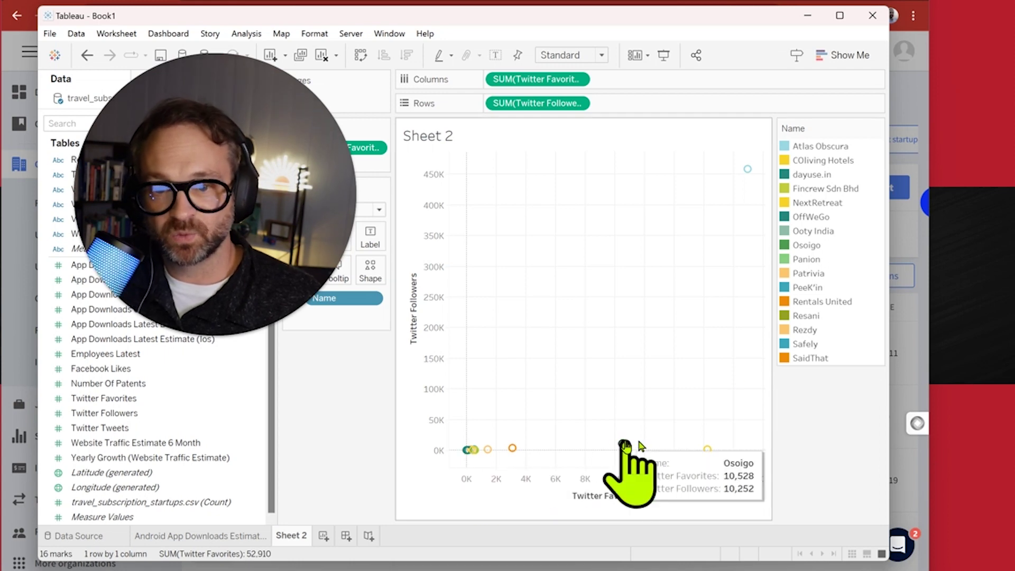
mouse_move(703, 446)
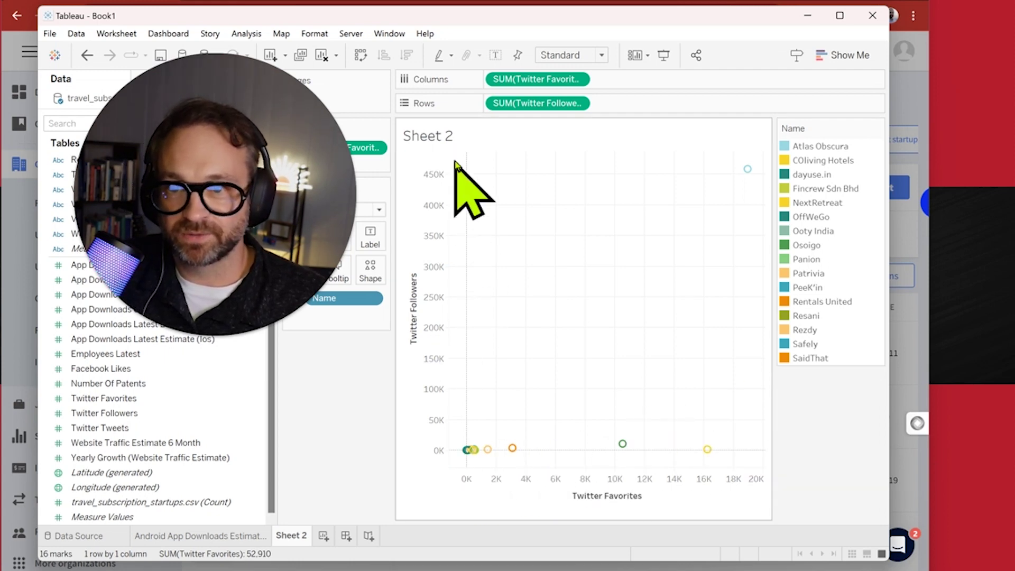
mouse_move(749, 169)
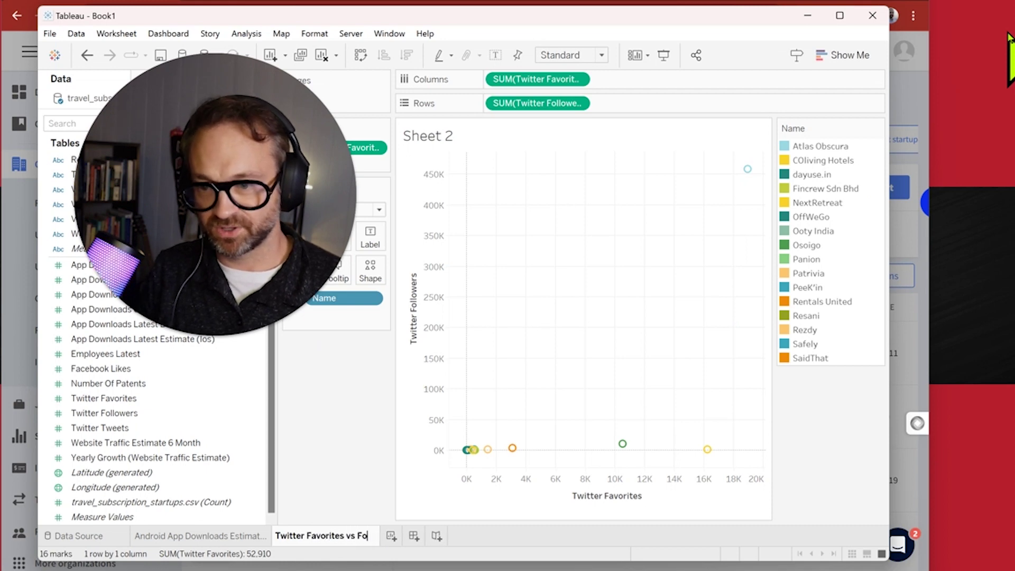
type("rs")
key("Return")
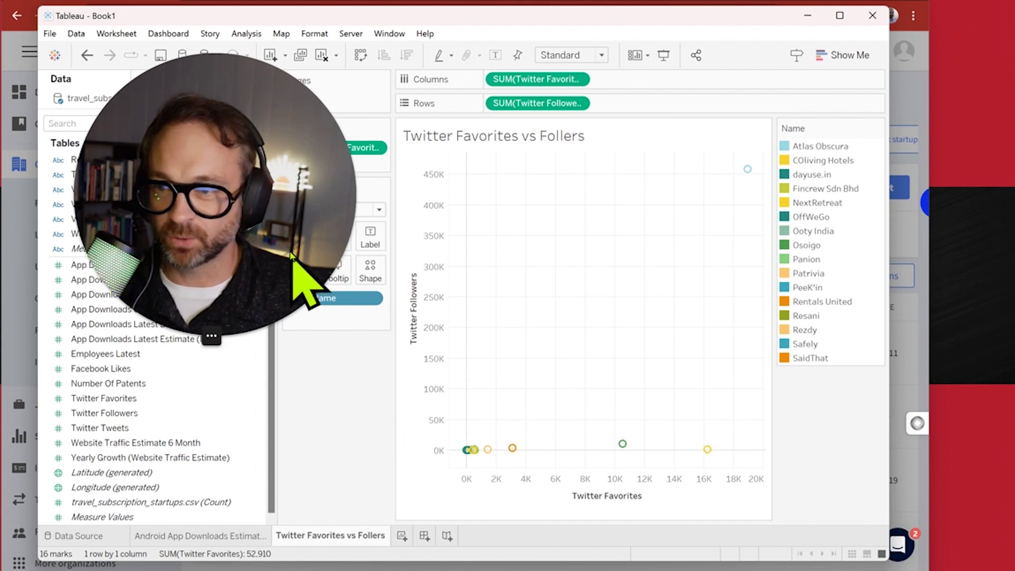
Step: Size the scatter marks by Twitter Followers and make them larger
left_click_drag(302, 284, 241, 244)
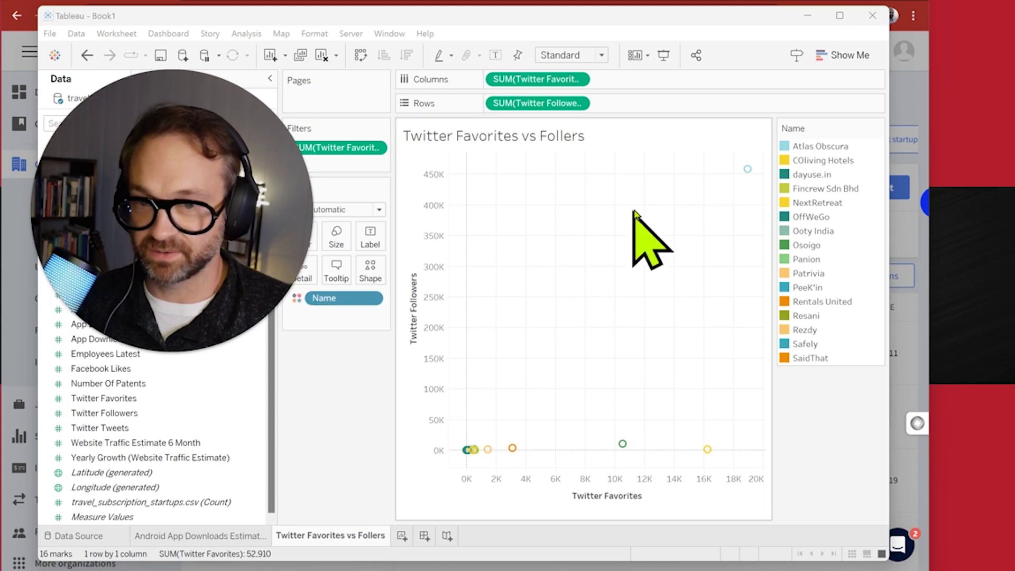
double_click(571, 81)
left_click(672, 81)
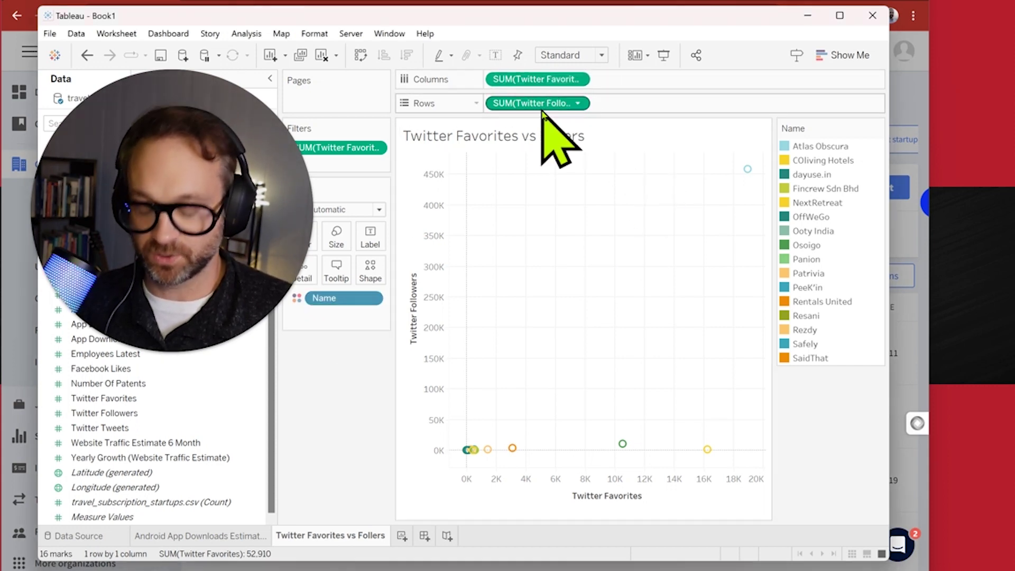
left_click_drag(540, 109, 347, 237)
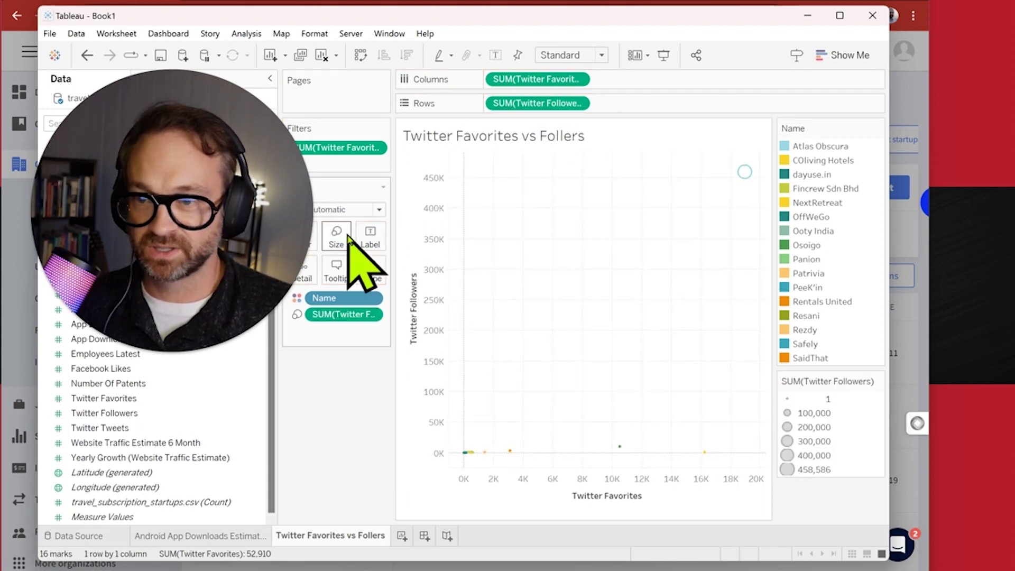
left_click(347, 235)
left_click_drag(363, 269, 395, 271)
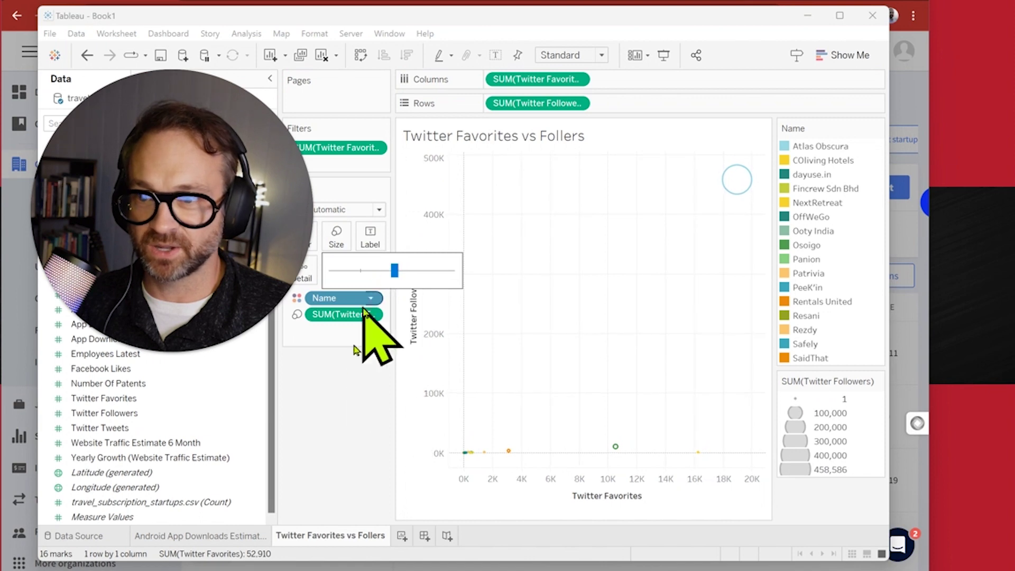
left_click(348, 401)
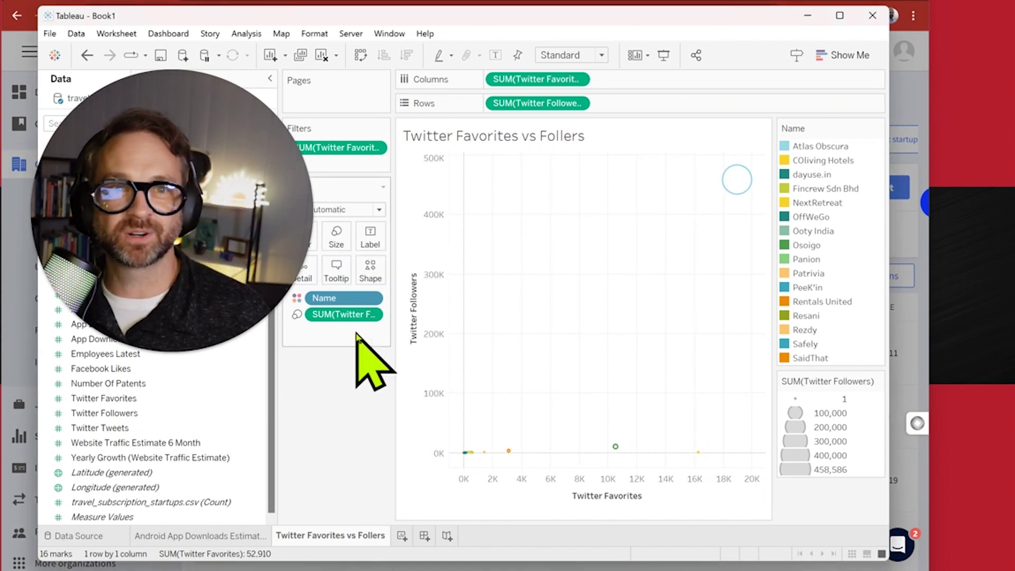
Step: Size the marks by Twitter Favorites instead and draw them as plus-shaped crosses
left_click(371, 269)
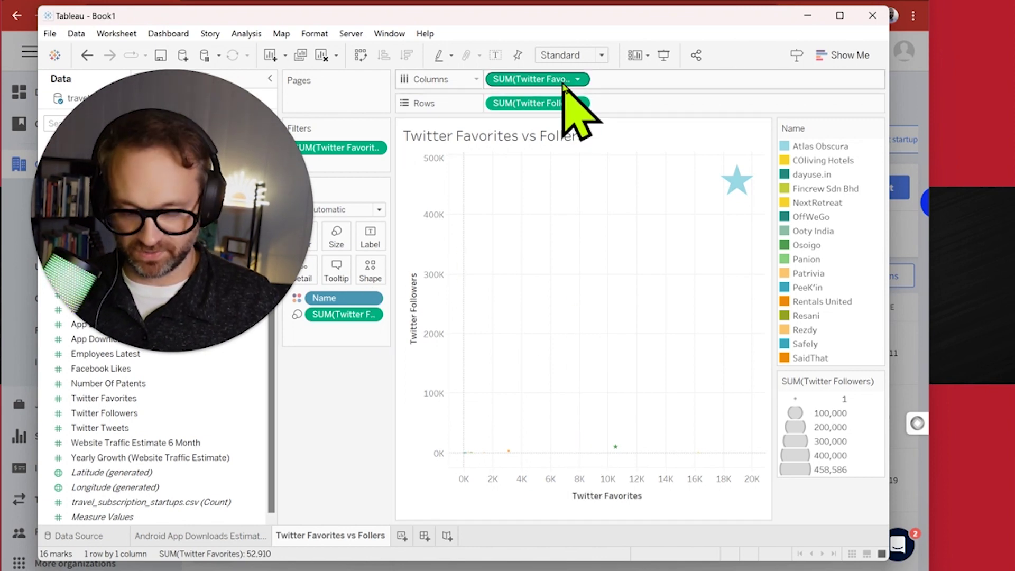
left_click_drag(564, 80, 337, 239)
left_click(370, 271)
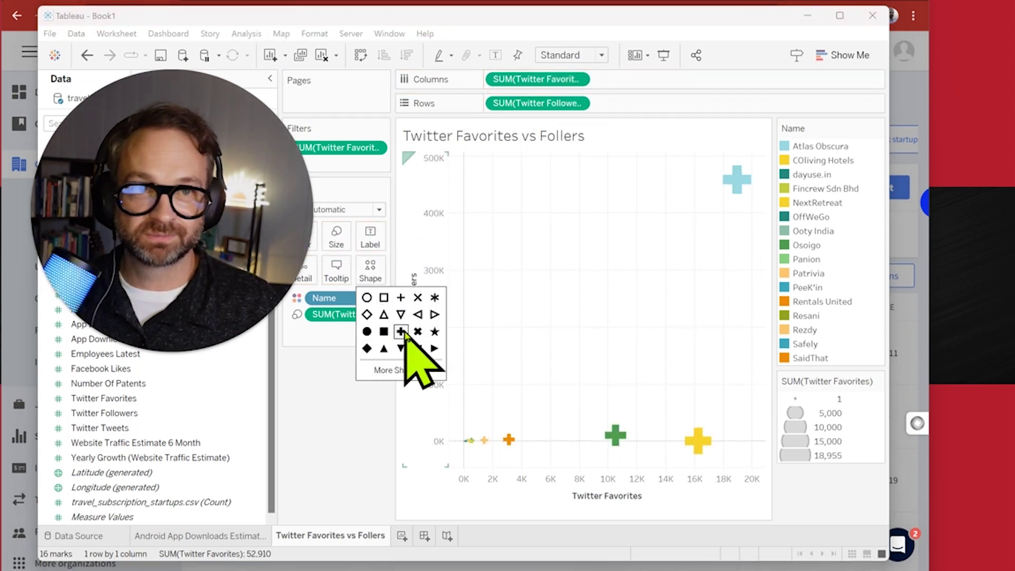
left_click(403, 430)
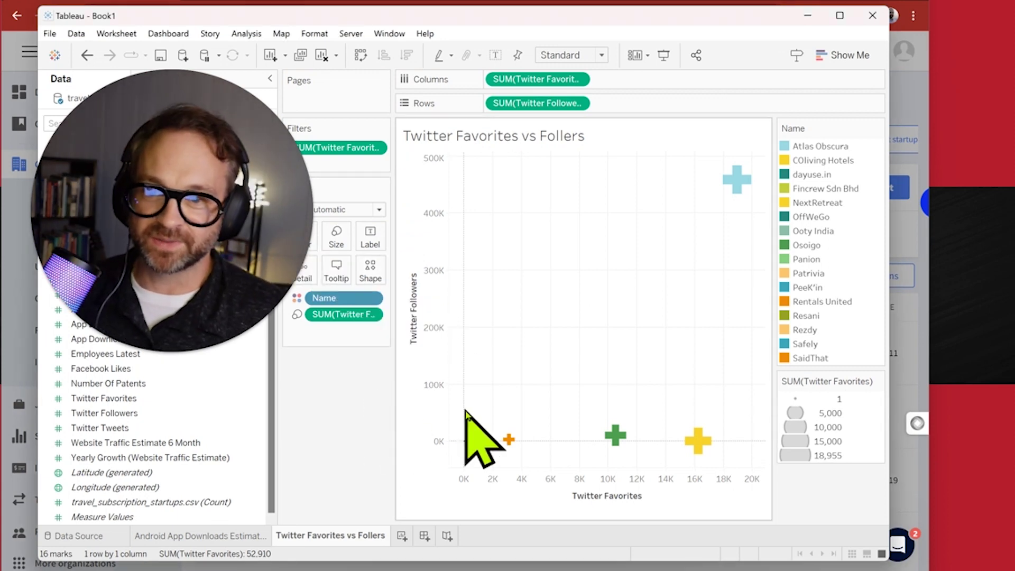
left_click(861, 55)
left_click(861, 56)
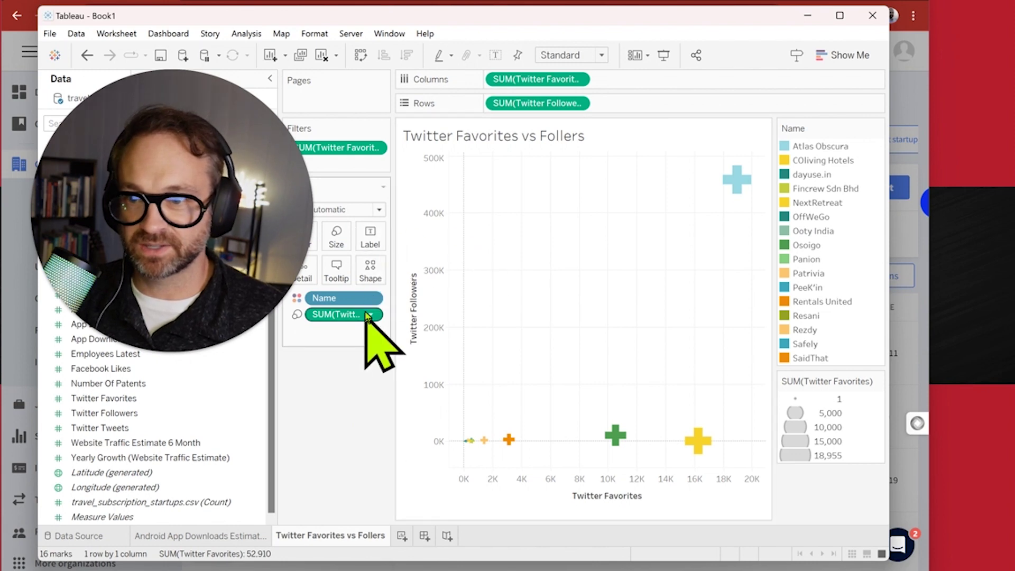
Step: Label each mark with its Name in bold Tw Cen MT Condensed Extra Bold
left_click_drag(365, 299, 368, 241)
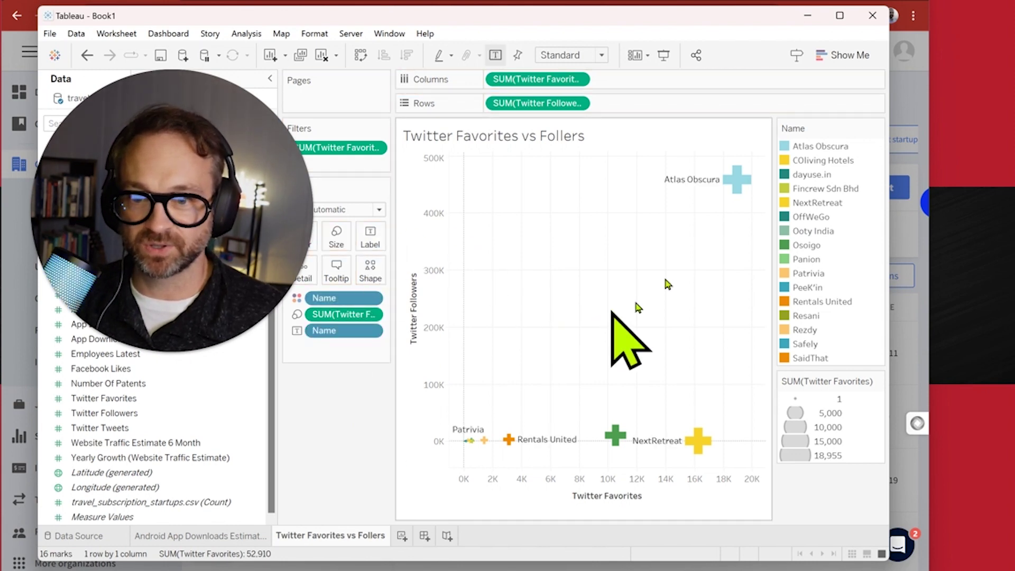
left_click(370, 238)
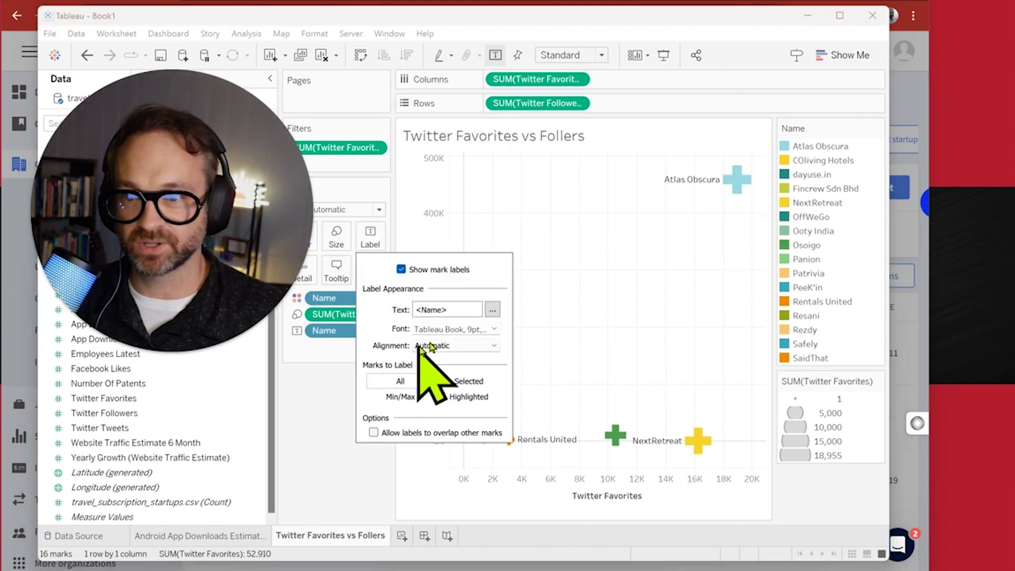
left_click(455, 329)
left_click(472, 402)
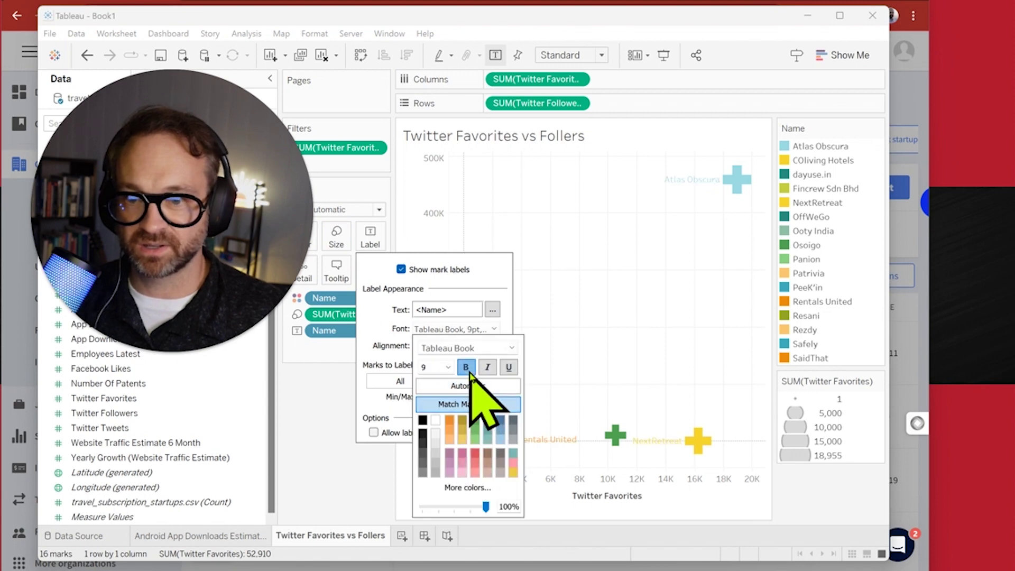
left_click(510, 348)
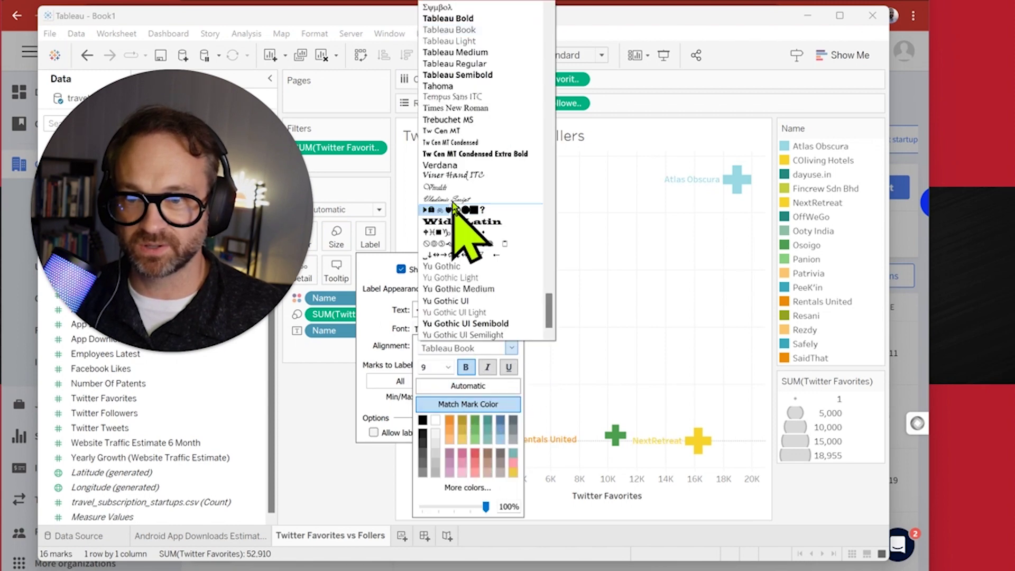
left_click(478, 154)
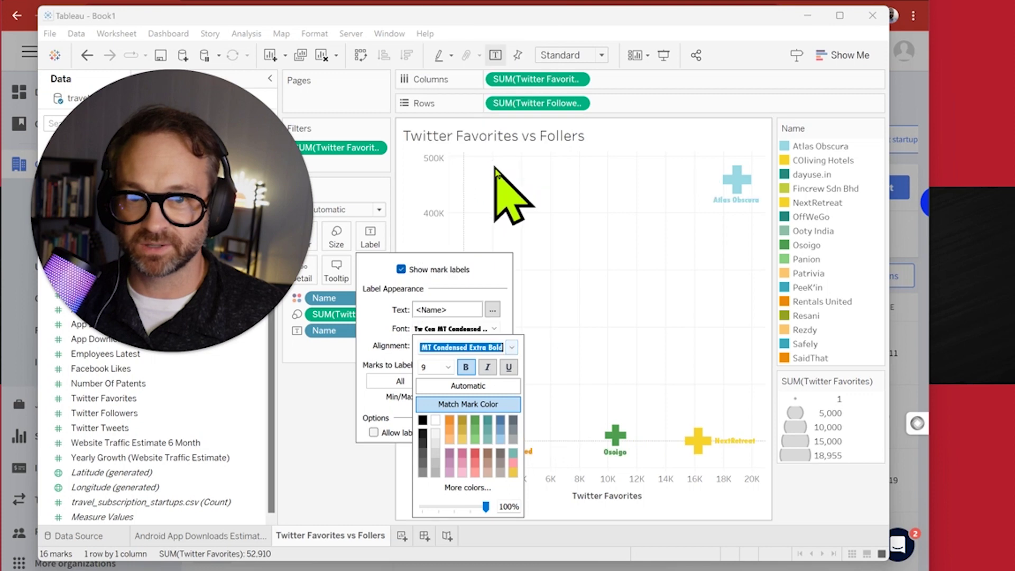
Step: Increase the mark label font size to 12
left_click(492, 310)
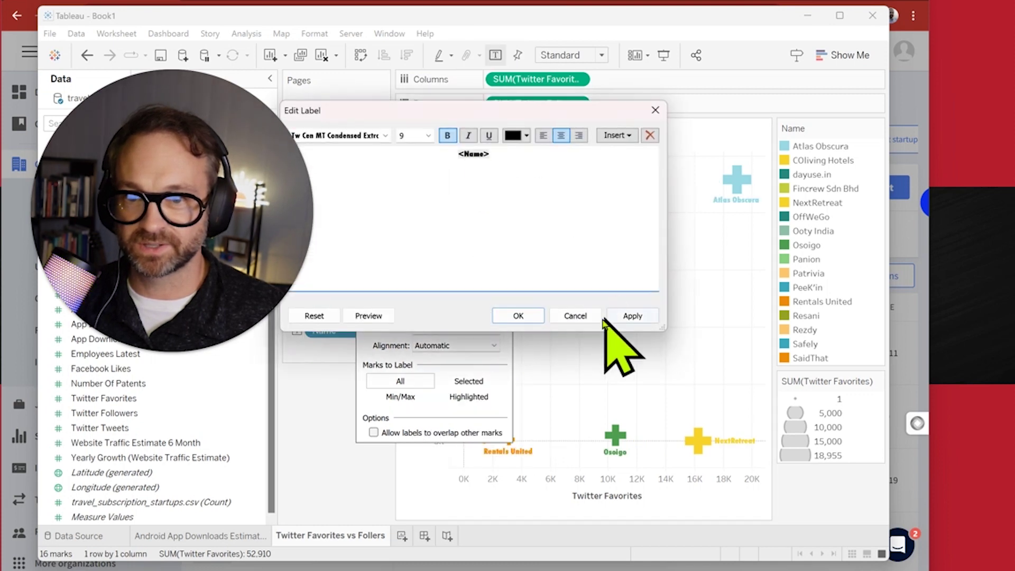
left_click(577, 314)
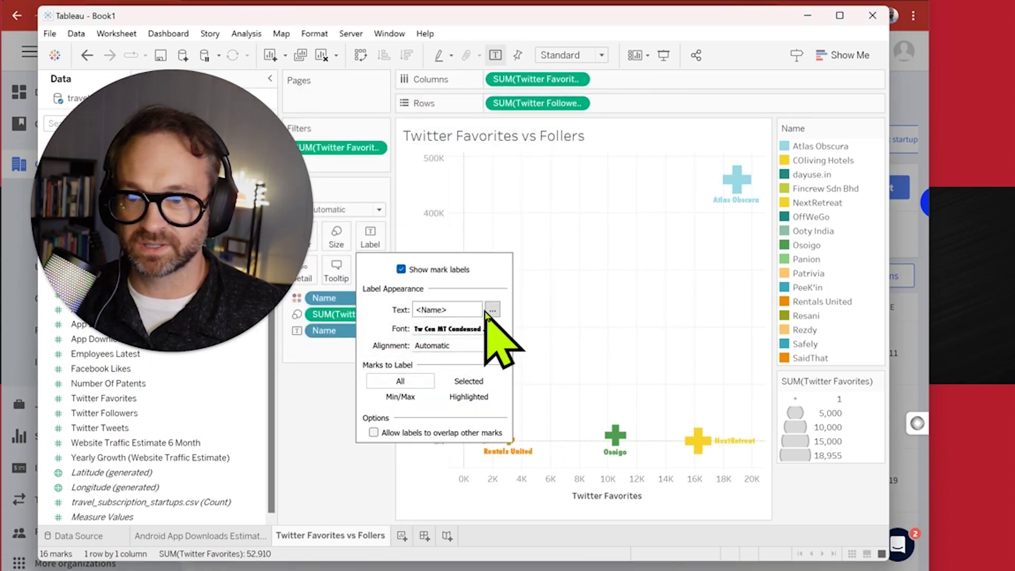
left_click(488, 311)
left_click(494, 328)
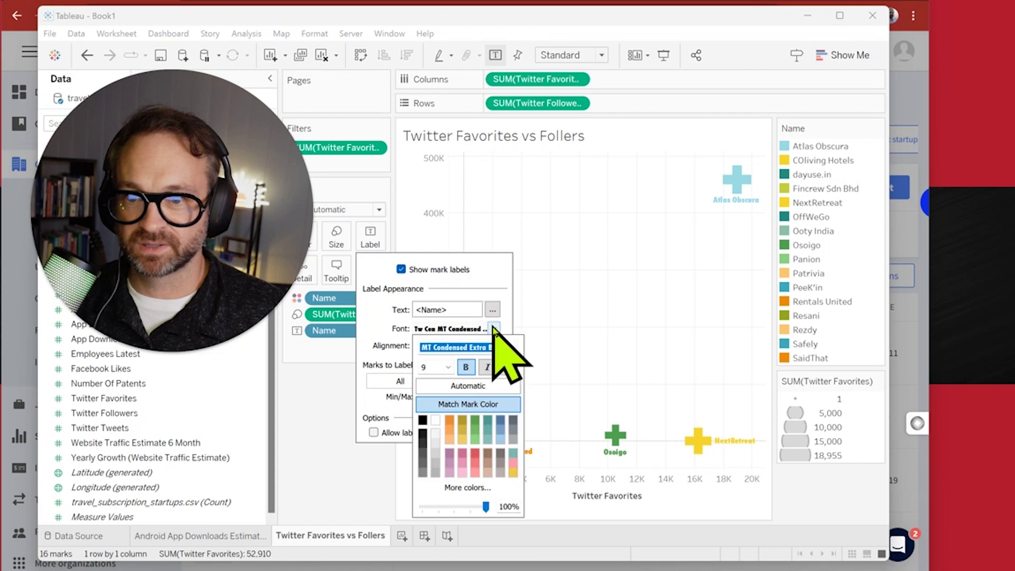
left_click(448, 368)
left_click(438, 417)
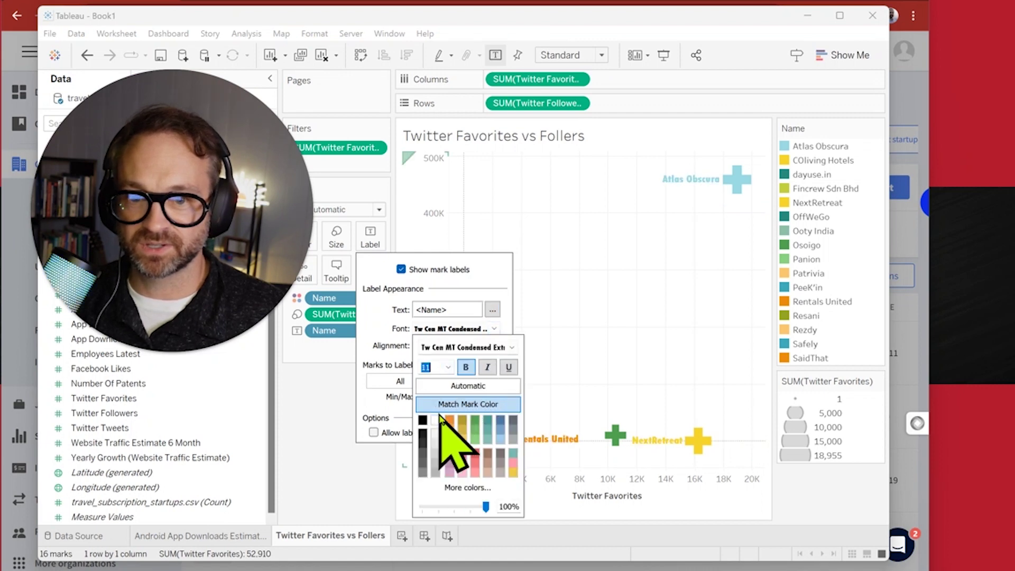
left_click(448, 367)
left_click(431, 428)
left_click(545, 362)
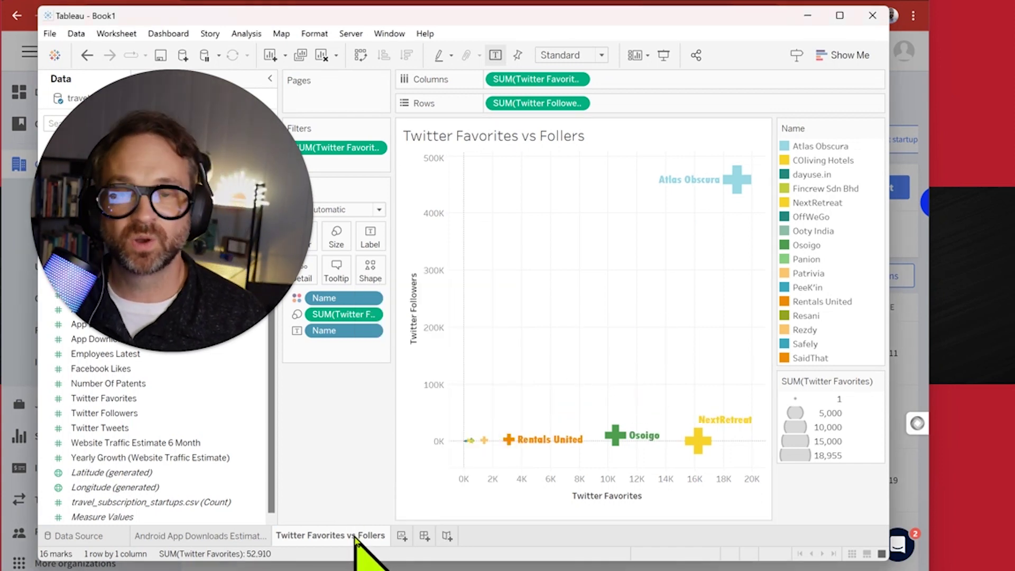
mouse_move(355, 538)
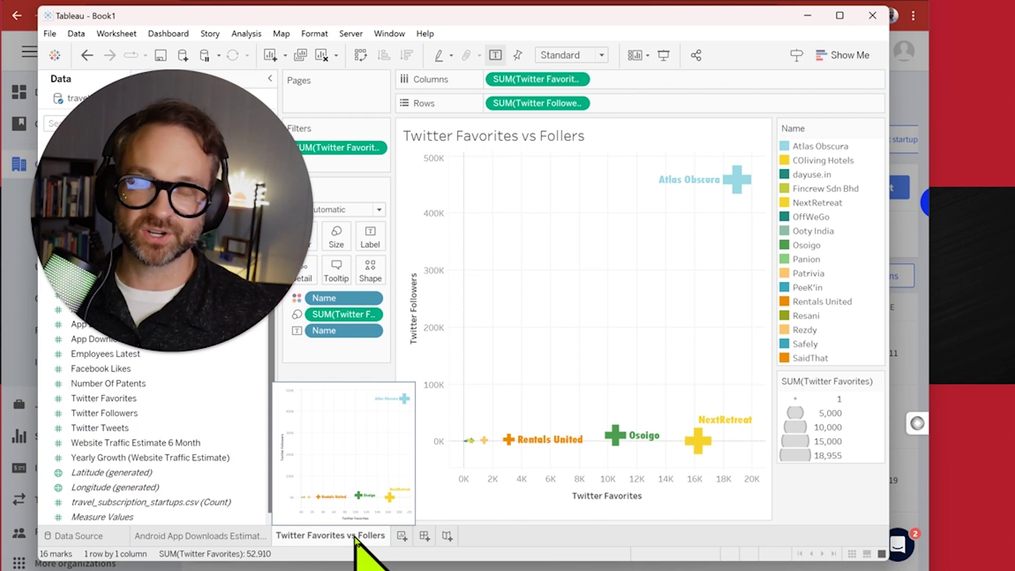
Step: Fix the sheet name's 'Follers' typo to read 'Twitter Favorites vs Followers'
right_click(355, 538)
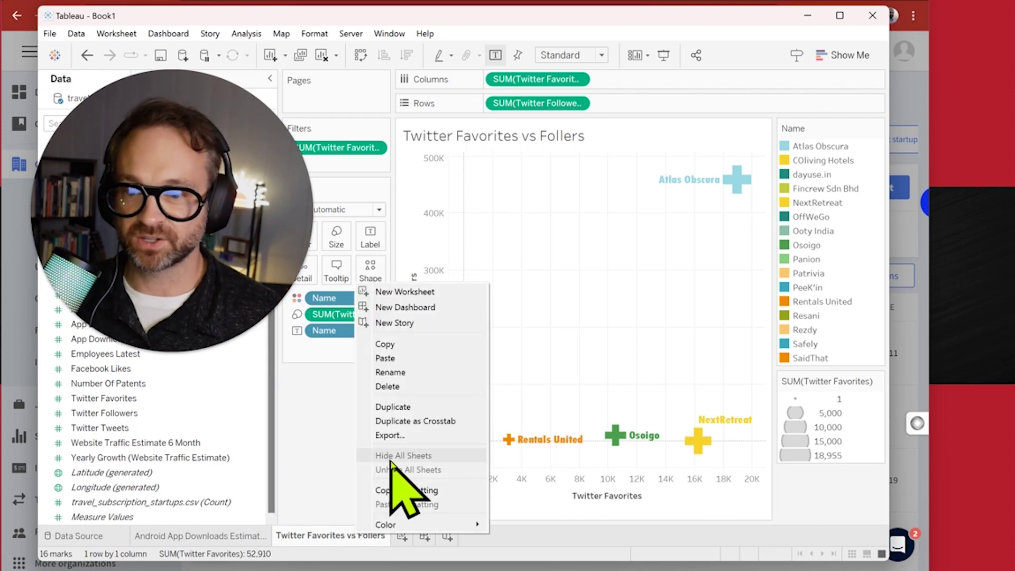
key("Escape")
double_click(377, 536)
key("Escape")
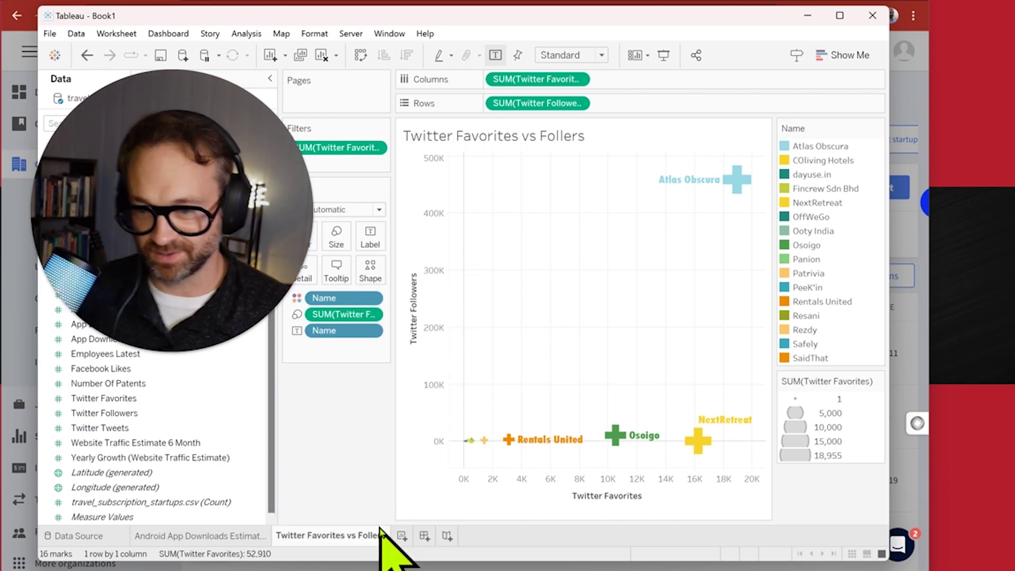
double_click(378, 535)
double_click(381, 536)
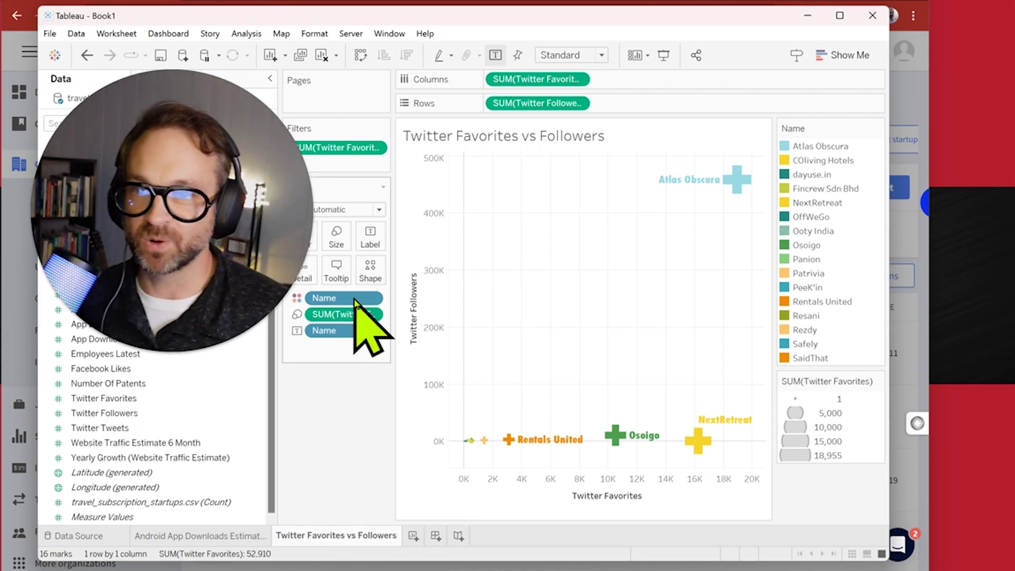
Step: Duplicate the sheet and switch to the 'Twitter Favorites vs Followers (2)' copy
right_click(338, 536)
left_click(408, 411)
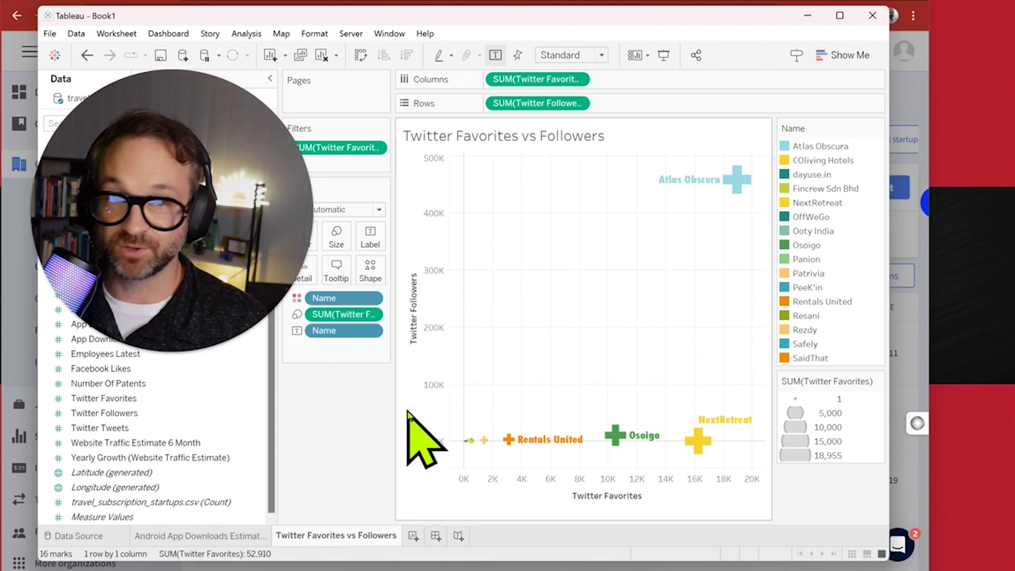
left_click(373, 537)
mouse_move(374, 538)
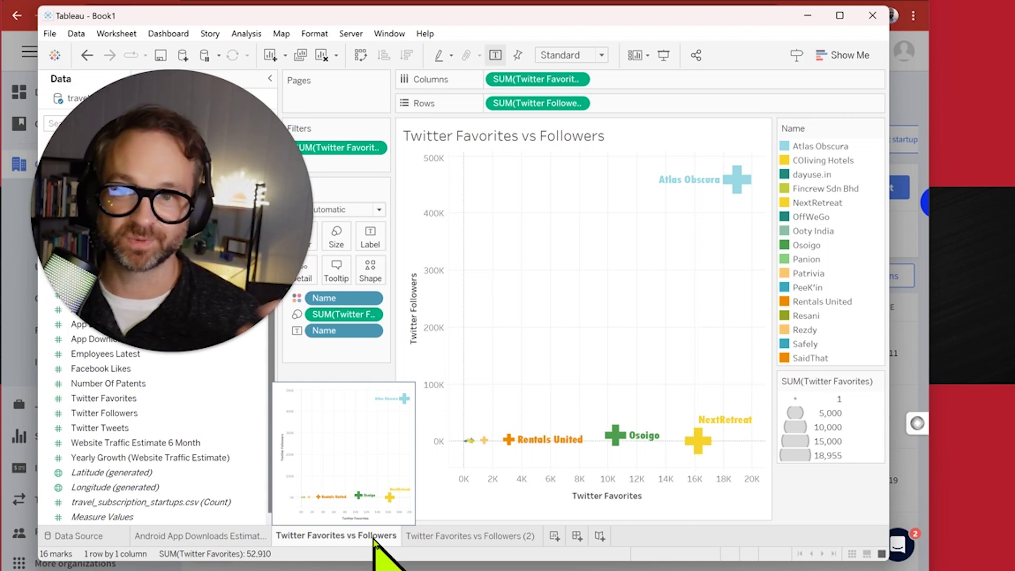
left_click(432, 537)
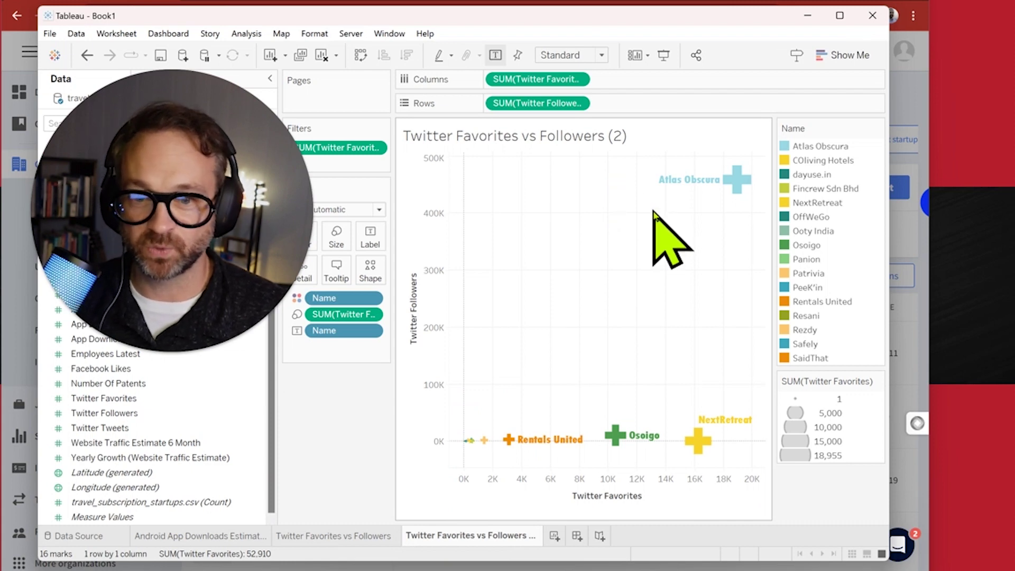
Step: Exclude the Atlas Obscura mark so the scatter rescales to the remaining 15 startups
right_click(693, 185)
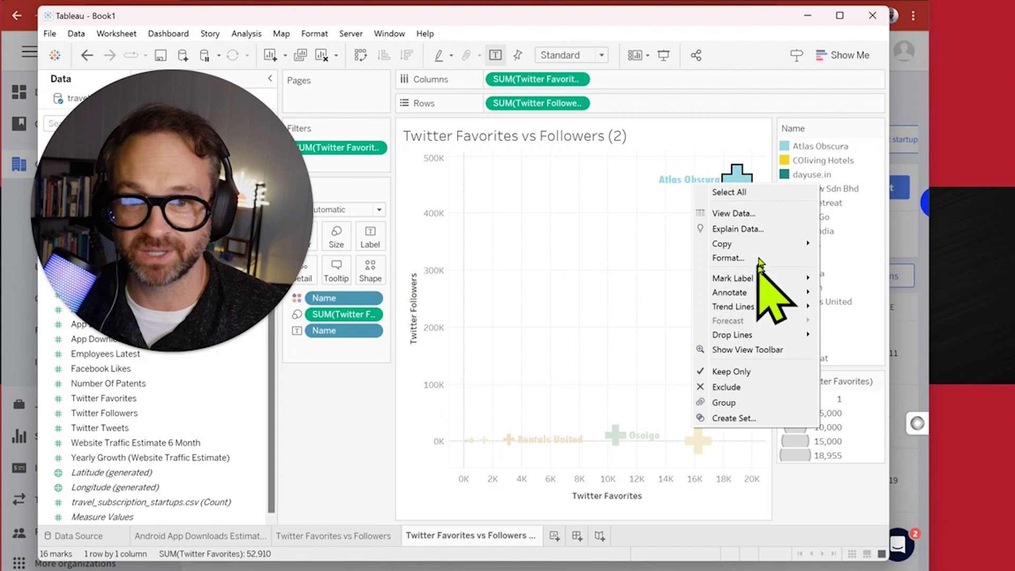
left_click(679, 202)
right_click(729, 181)
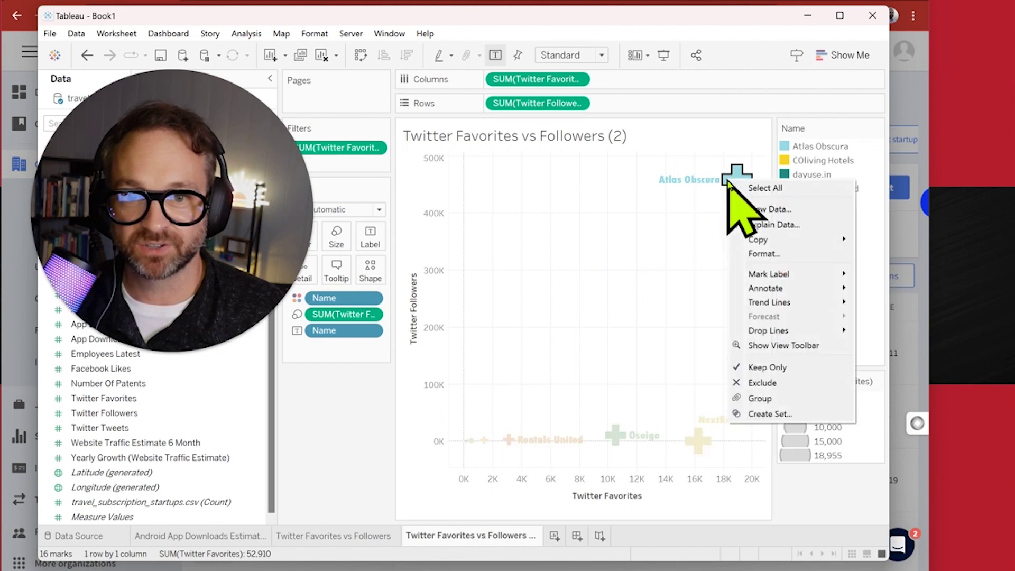
left_click(800, 385)
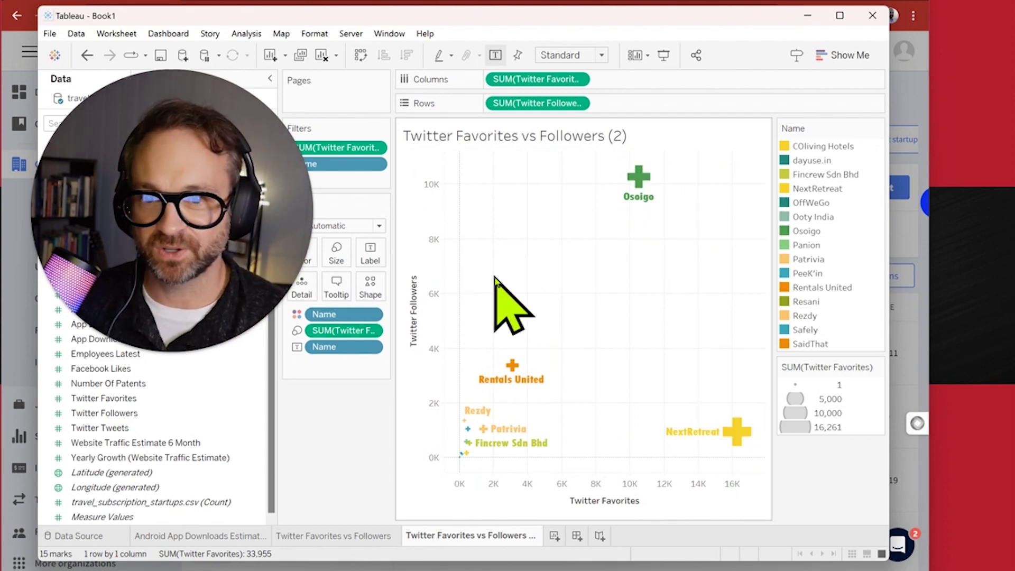
mouse_move(630, 187)
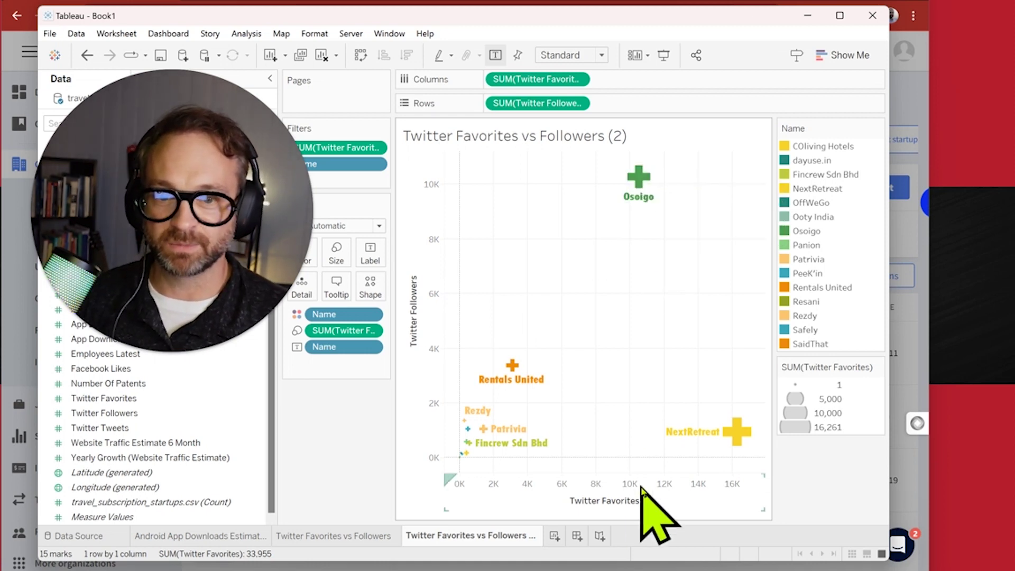
mouse_move(730, 431)
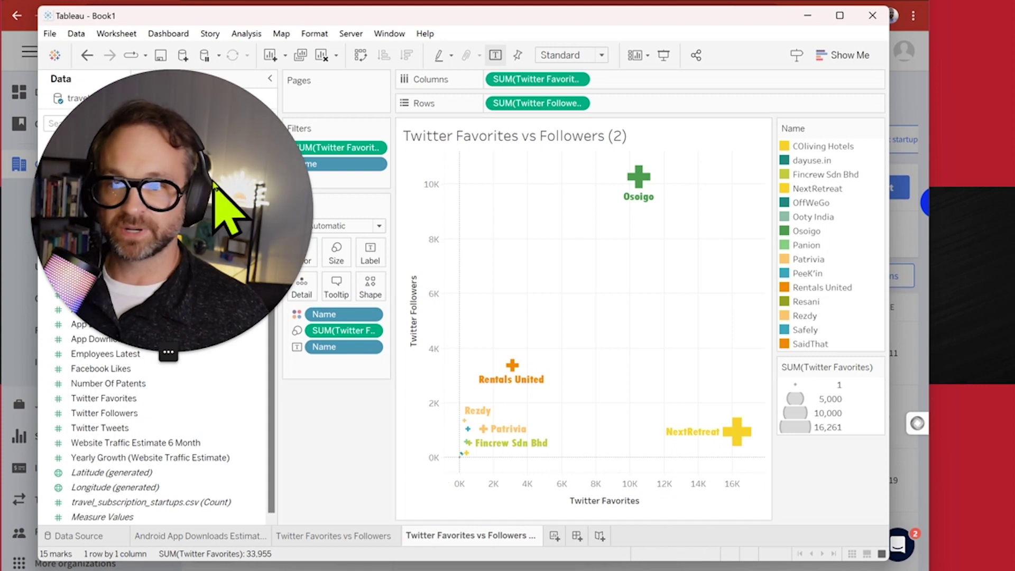
Step: Add a linear trend line from the Analytics pane to the duplicated Favorites vs Followers scatter
left_click_drag(227, 215, 293, 346)
left_click(191, 82)
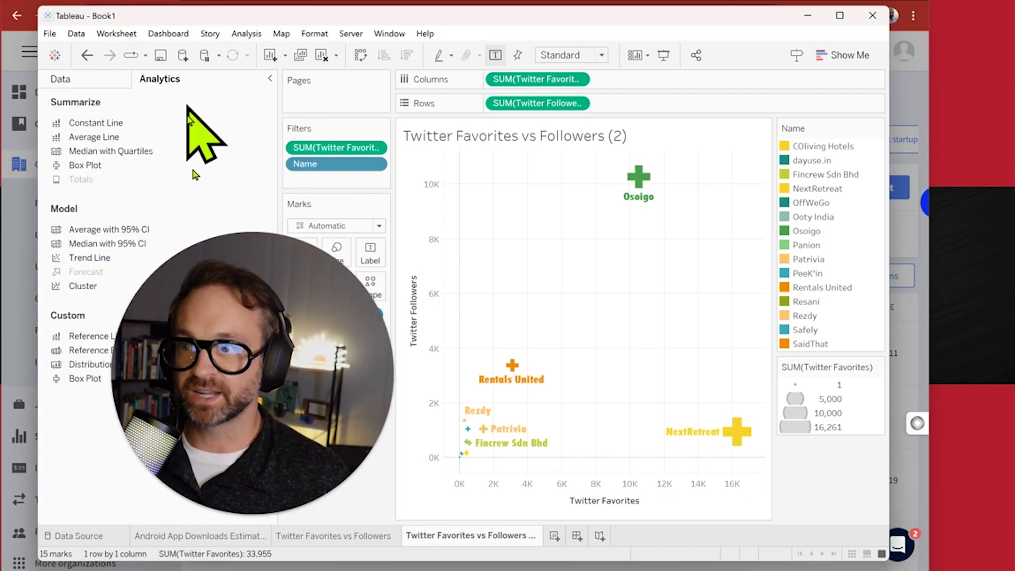
left_click_drag(109, 259, 547, 188)
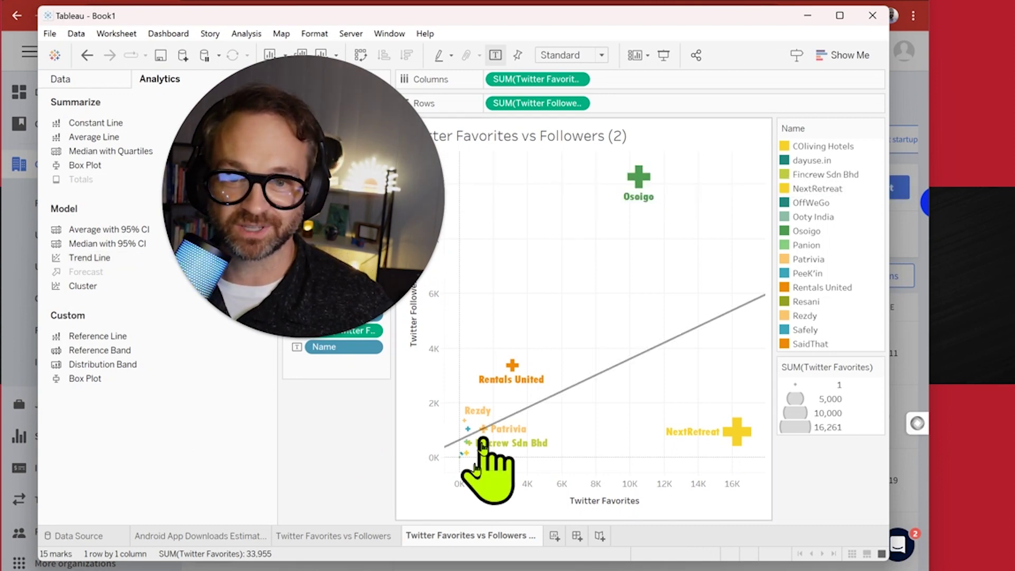
mouse_move(550, 407)
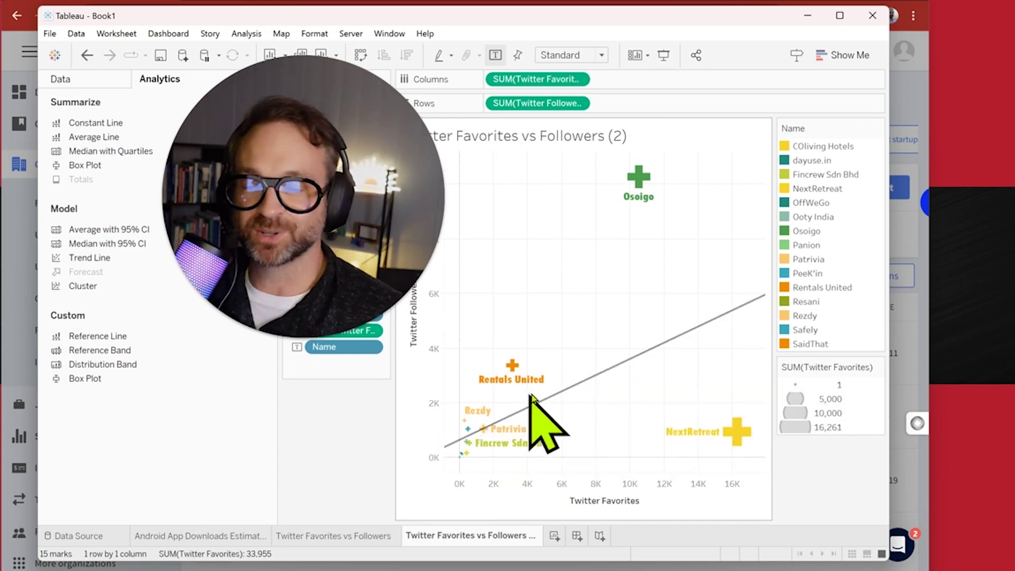
mouse_move(644, 172)
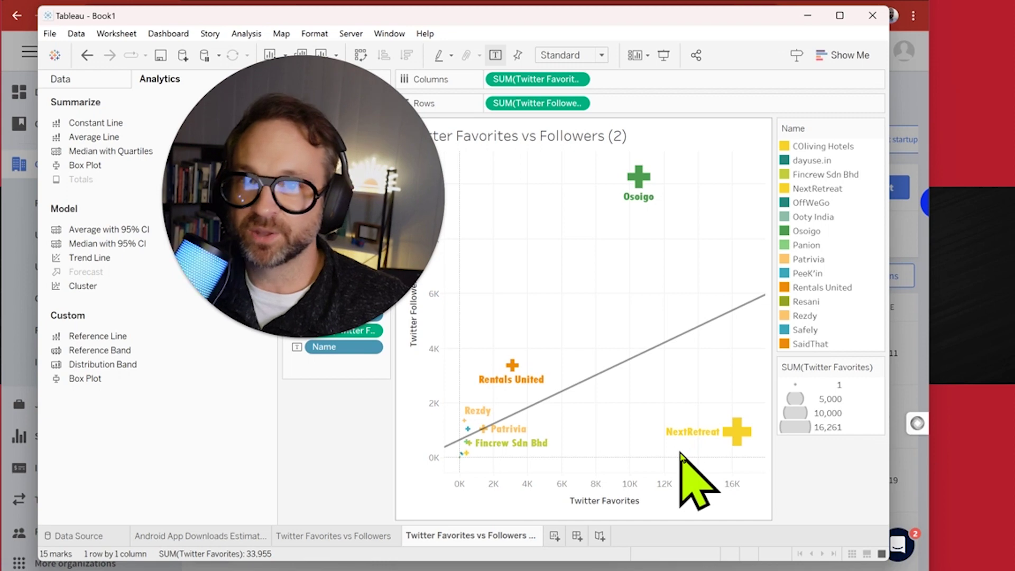
mouse_move(685, 445)
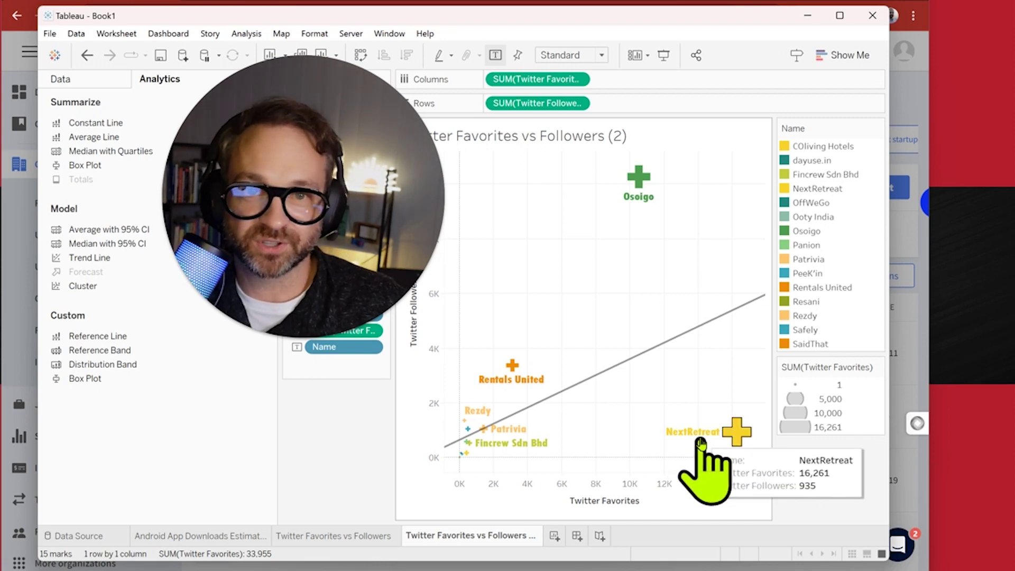